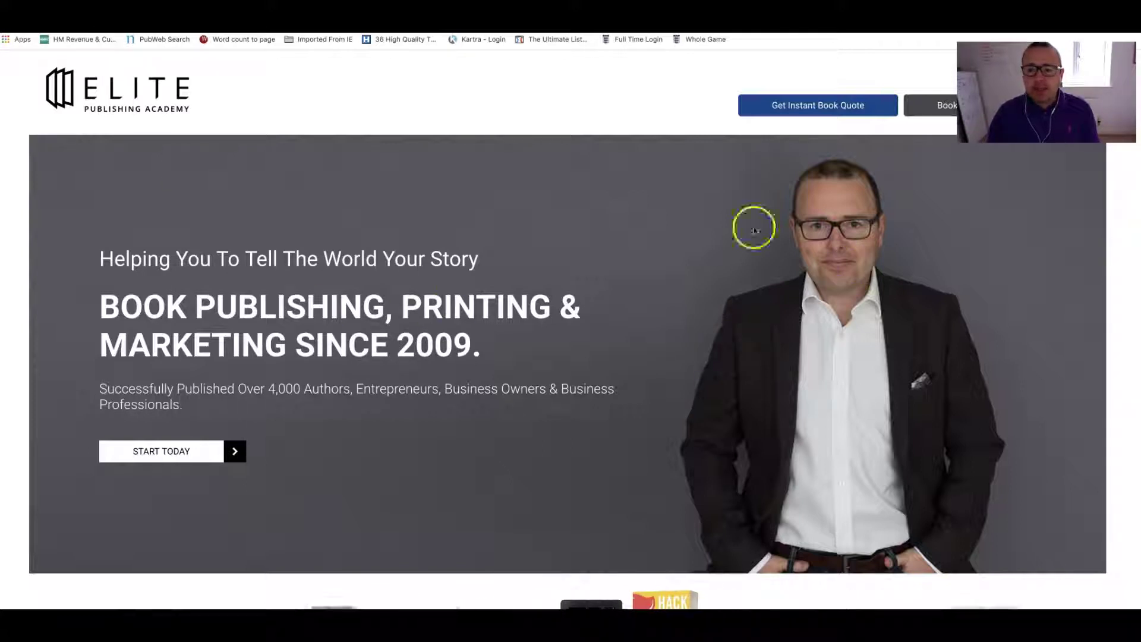
- Try the header's instant book quote and consultation booking links from the home page
{"action": "scroll", "coordinate": [862, 262], "scroll_direction": "down", "scroll_amount": 2}
{"action": "scroll", "coordinate": [858, 272], "scroll_direction": "down", "scroll_amount": 5}
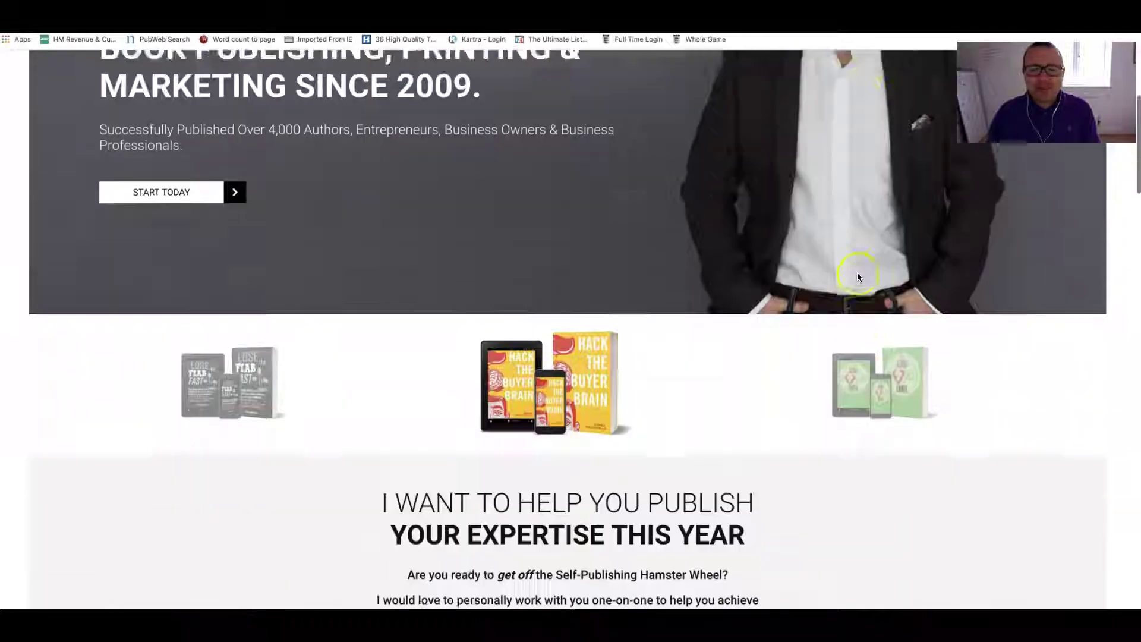
{"action": "scroll", "coordinate": [857, 272], "scroll_direction": "up", "scroll_amount": 5}
{"action": "scroll", "coordinate": [859, 276], "scroll_direction": "up", "scroll_amount": 2}
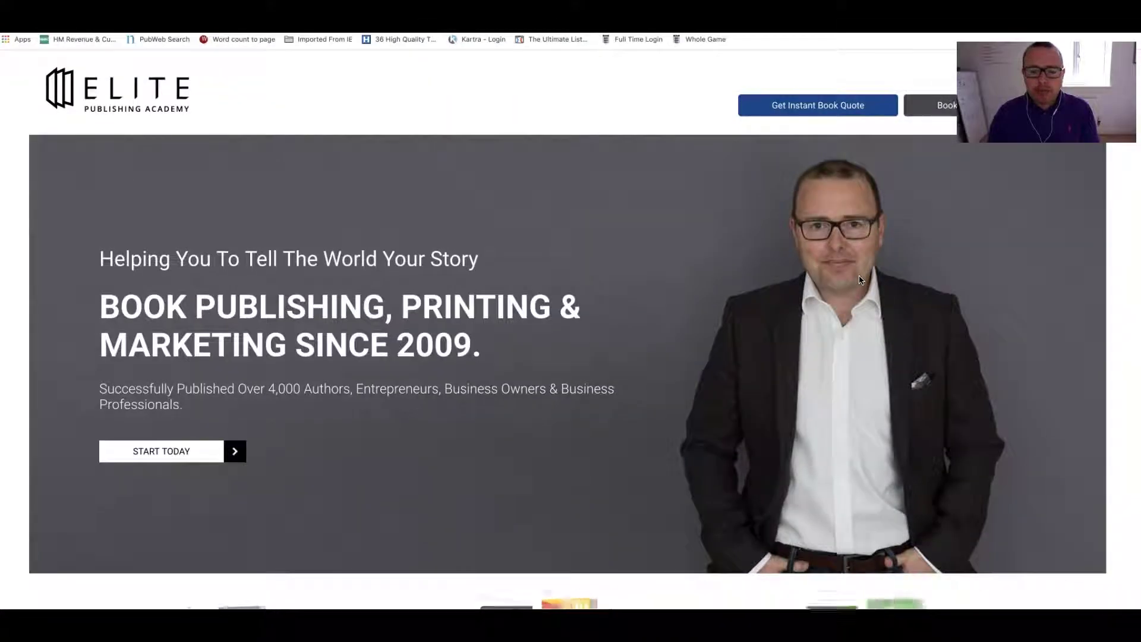
{"action": "left_click", "coordinate": [822, 106]}
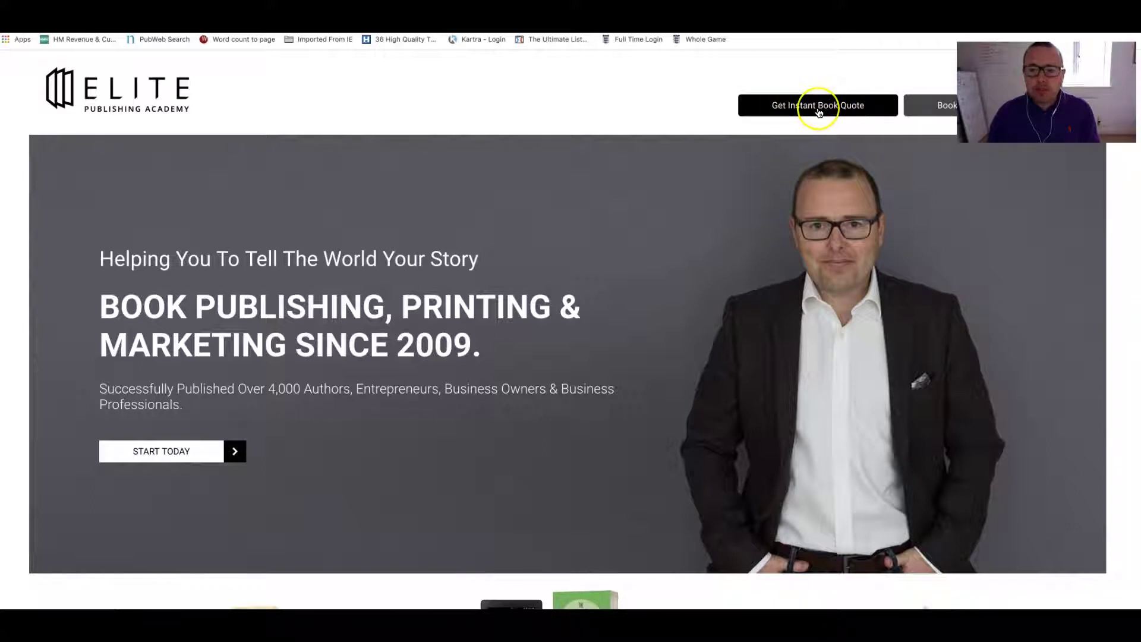
{"action": "left_click", "coordinate": [951, 107]}
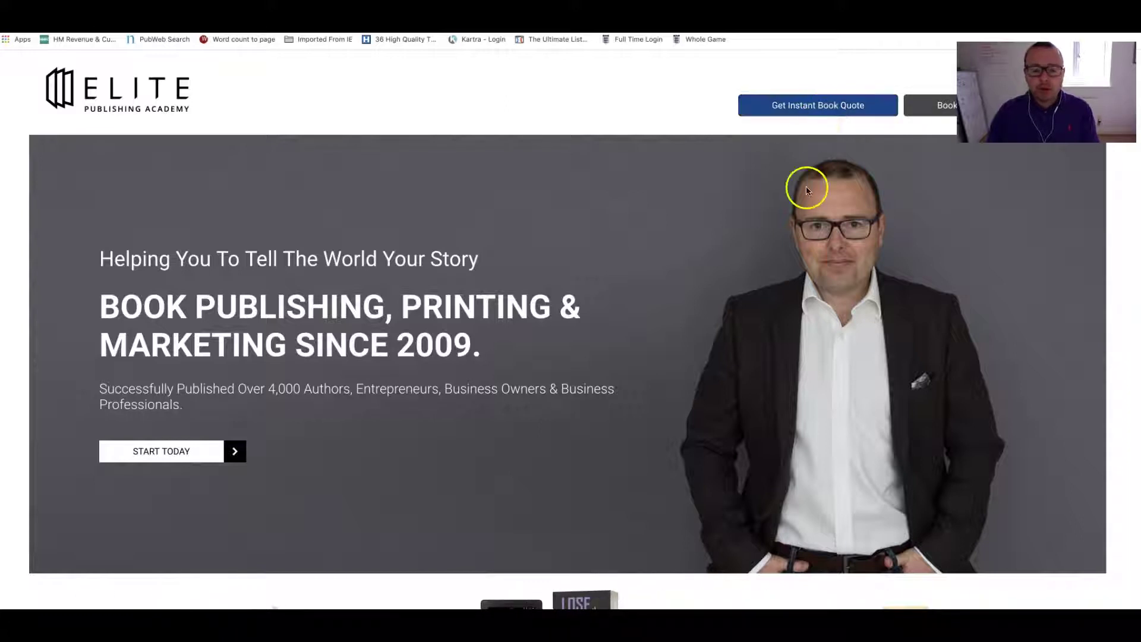
- Scroll the home page's services, testimonials, blog posts and contact sections down to the footer
{"action": "scroll", "coordinate": [810, 267], "scroll_direction": "down", "scroll_amount": 3}
{"action": "scroll", "coordinate": [810, 267], "scroll_direction": "down", "scroll_amount": 1}
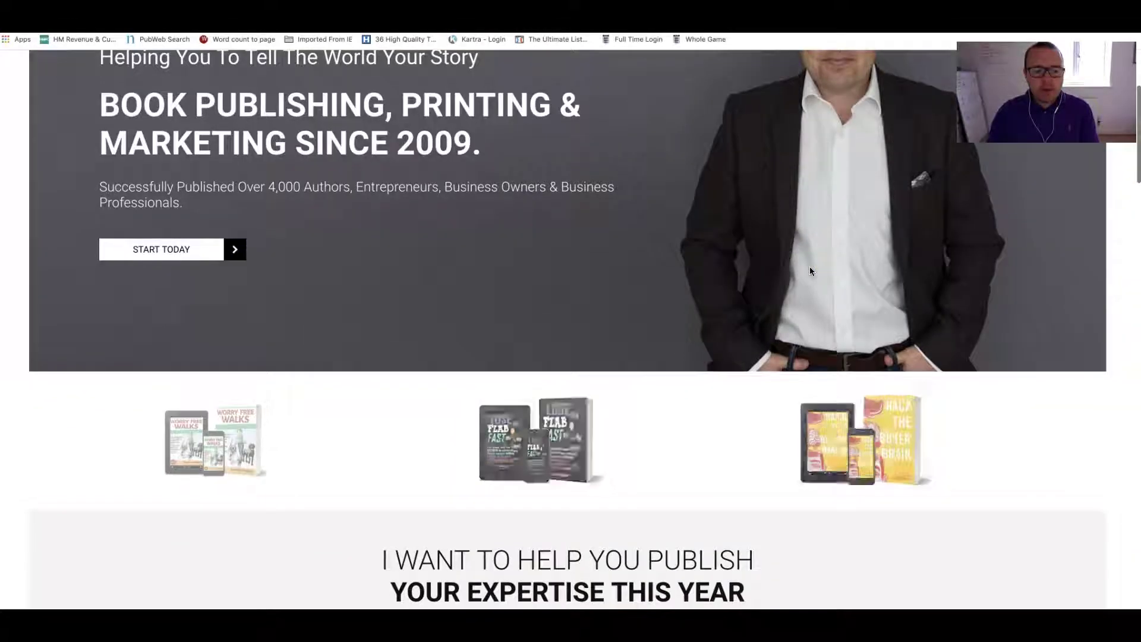
{"action": "scroll", "coordinate": [810, 267], "scroll_direction": "down", "scroll_amount": 1}
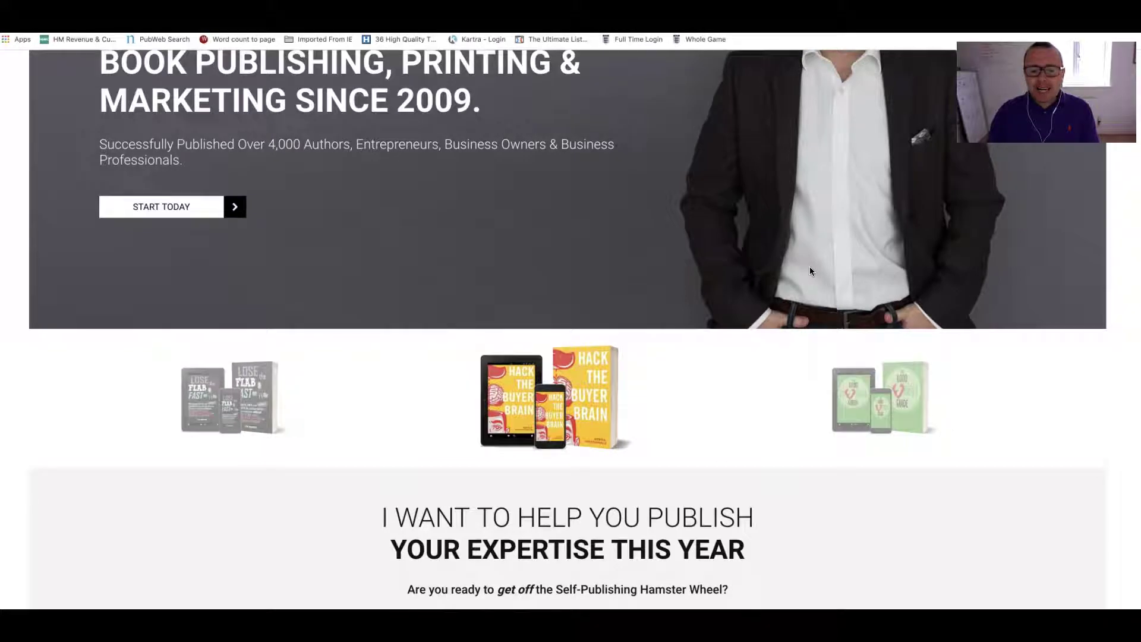
{"action": "scroll", "coordinate": [810, 267], "scroll_direction": "down", "scroll_amount": 1}
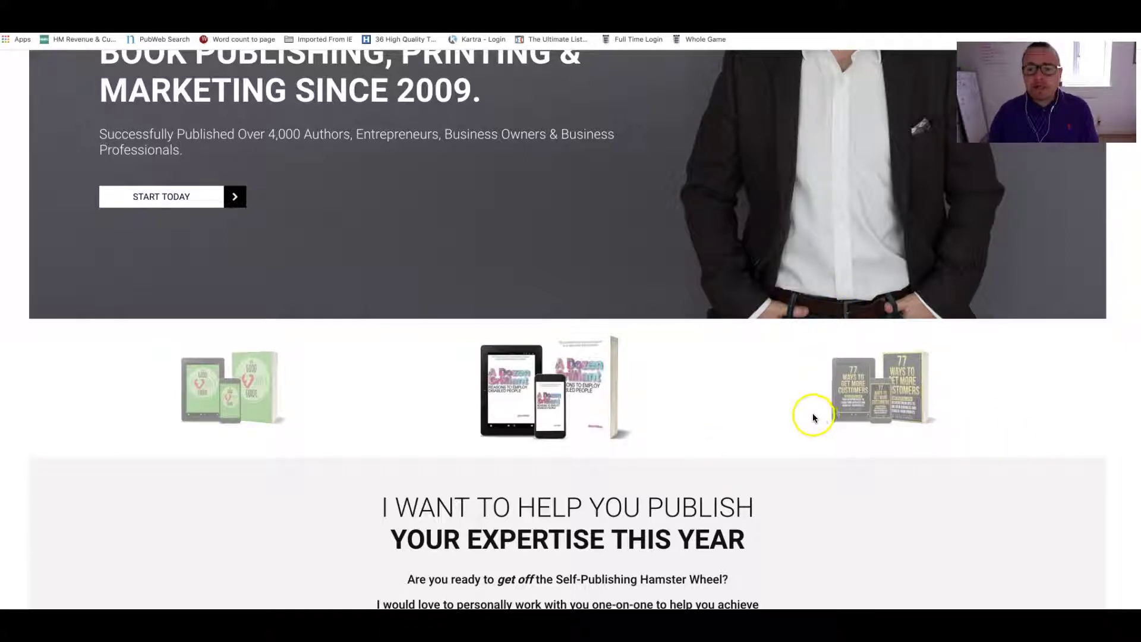
{"action": "scroll", "coordinate": [812, 415], "scroll_direction": "down", "scroll_amount": 2}
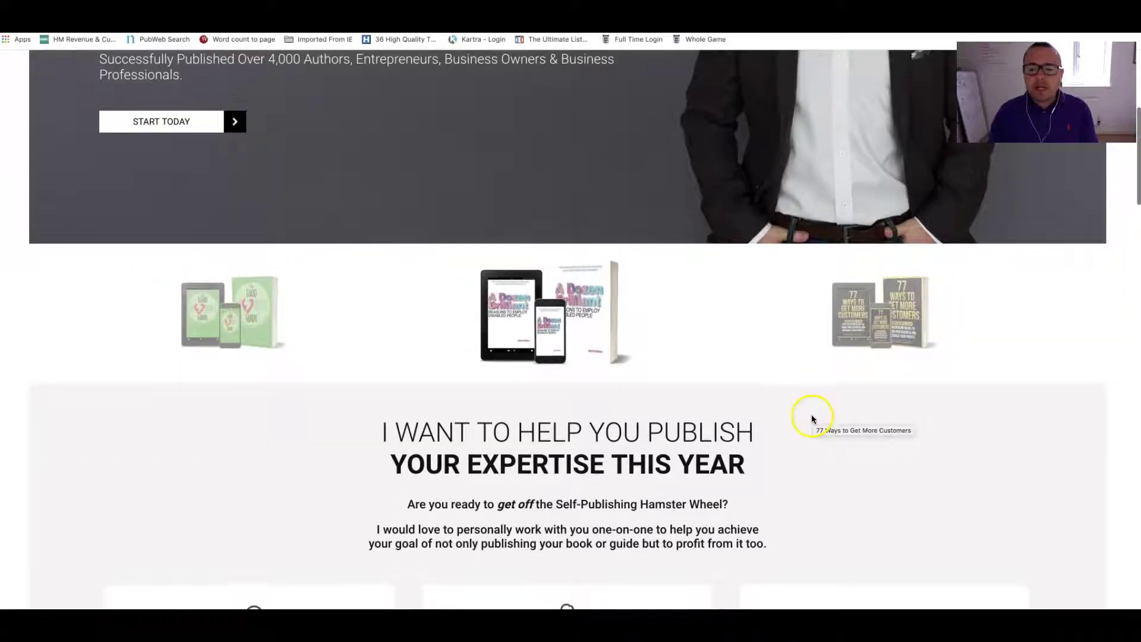
{"action": "scroll", "coordinate": [725, 459], "scroll_direction": "down", "scroll_amount": 5}
{"action": "scroll", "coordinate": [725, 459], "scroll_direction": "down", "scroll_amount": 2}
{"action": "scroll", "coordinate": [726, 459], "scroll_direction": "down", "scroll_amount": 2}
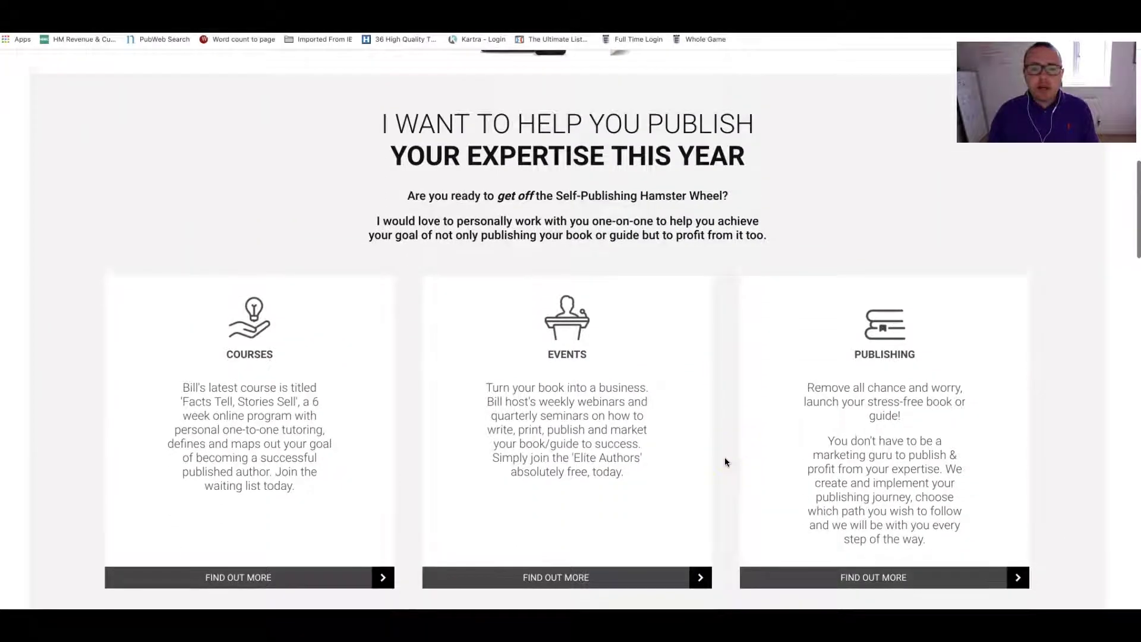
{"action": "scroll", "coordinate": [725, 461], "scroll_direction": "down", "scroll_amount": 2}
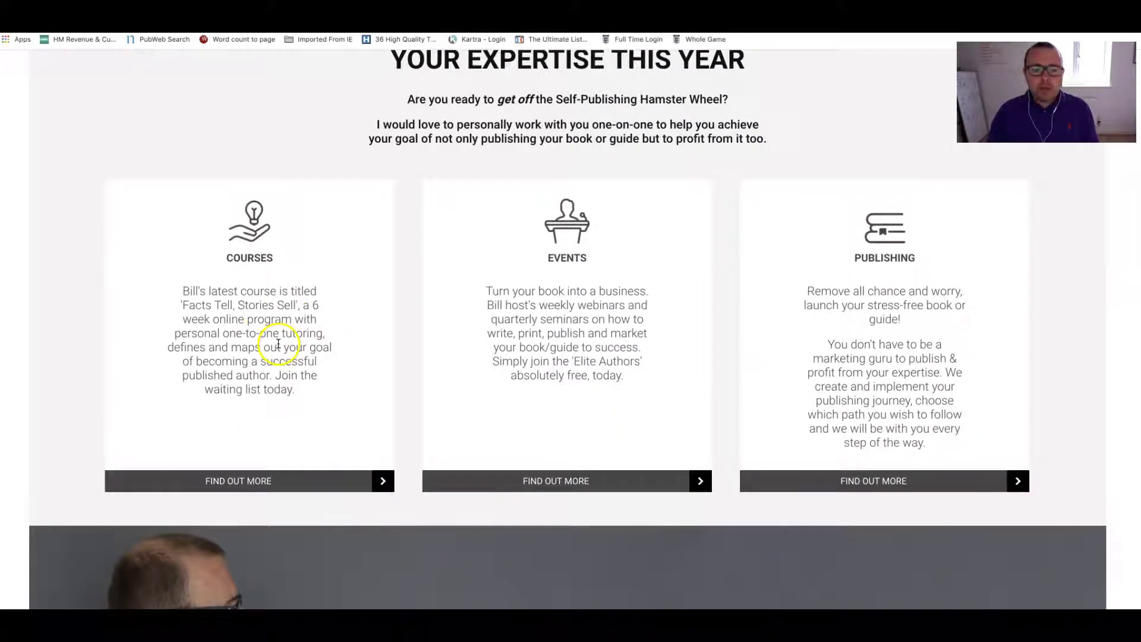
{"action": "scroll", "coordinate": [936, 356], "scroll_direction": "down", "scroll_amount": 1}
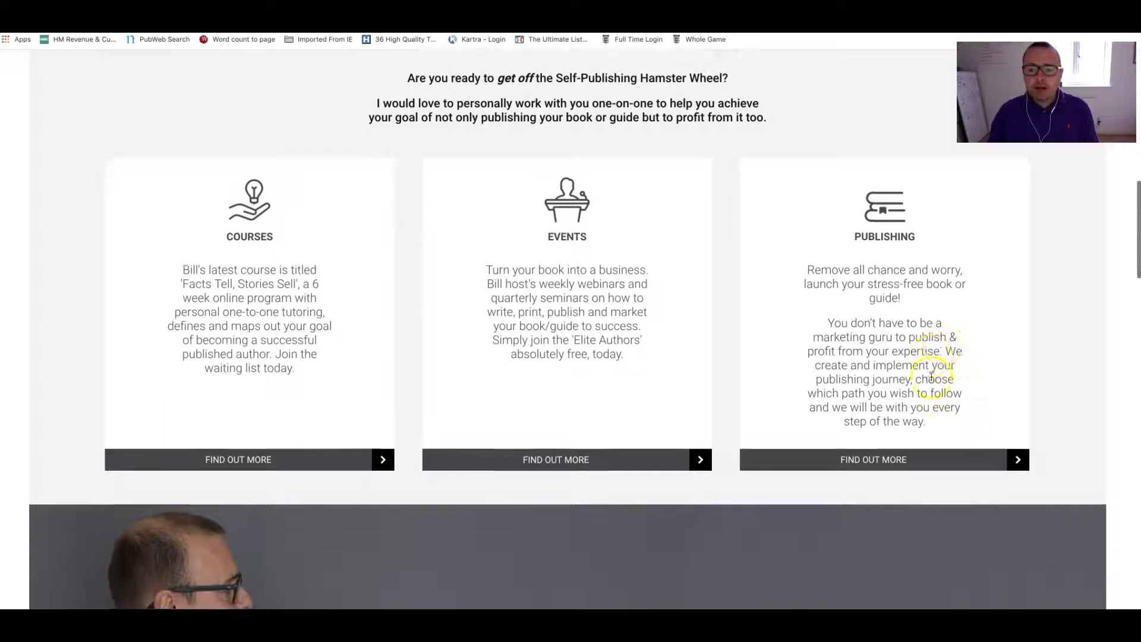
{"action": "scroll", "coordinate": [932, 378], "scroll_direction": "down", "scroll_amount": 10}
{"action": "scroll", "coordinate": [932, 380], "scroll_direction": "down", "scroll_amount": 4}
{"action": "scroll", "coordinate": [931, 378], "scroll_direction": "down", "scroll_amount": 4}
{"action": "scroll", "coordinate": [931, 378], "scroll_direction": "up", "scroll_amount": 7}
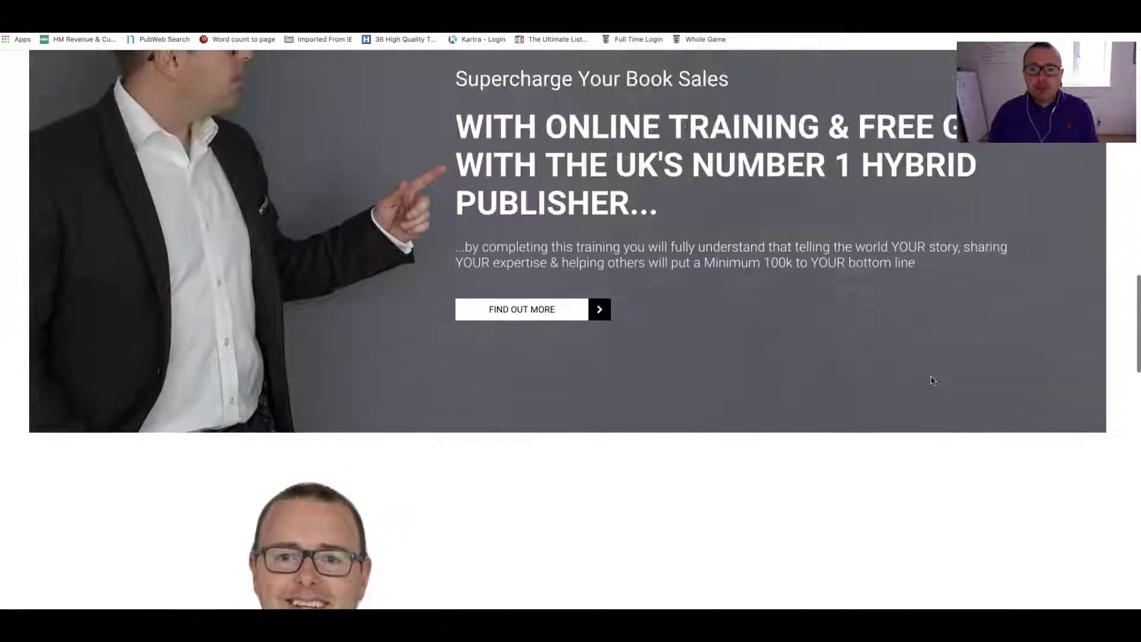
{"action": "scroll", "coordinate": [573, 290], "scroll_direction": "down", "scroll_amount": 8}
{"action": "scroll", "coordinate": [574, 291], "scroll_direction": "down", "scroll_amount": 1}
{"action": "scroll", "coordinate": [575, 288], "scroll_direction": "down", "scroll_amount": 3}
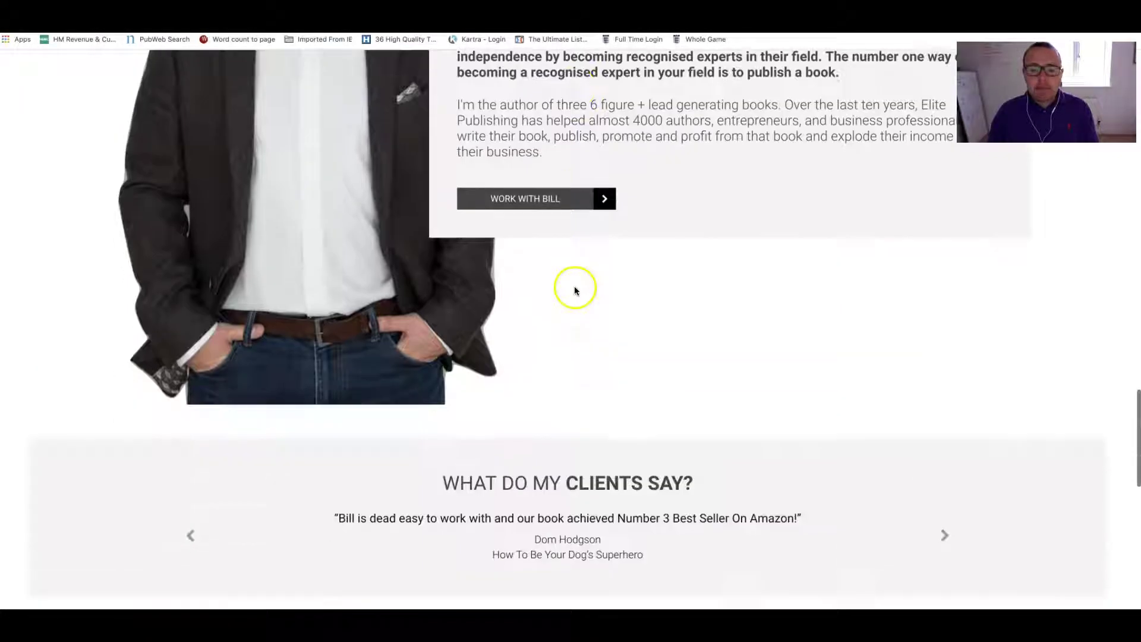
{"action": "scroll", "coordinate": [565, 282], "scroll_direction": "down", "scroll_amount": 4}
{"action": "scroll", "coordinate": [686, 290], "scroll_direction": "down", "scroll_amount": 2}
{"action": "scroll", "coordinate": [686, 290], "scroll_direction": "down", "scroll_amount": 1}
{"action": "scroll", "coordinate": [654, 333], "scroll_direction": "down", "scroll_amount": 4}
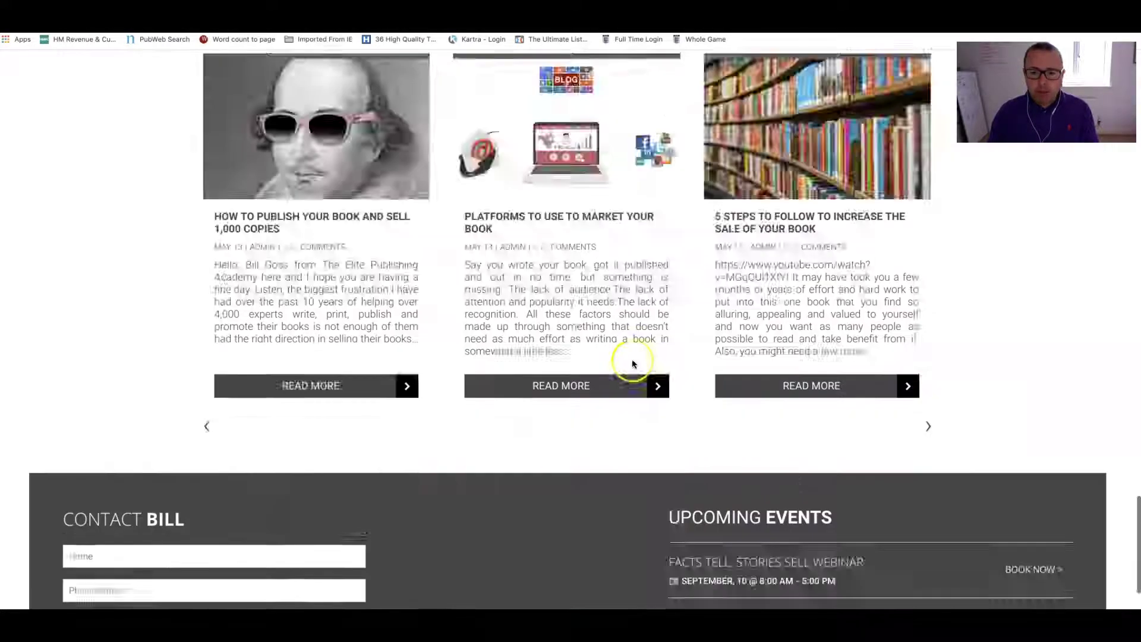
{"action": "scroll", "coordinate": [633, 363], "scroll_direction": "up", "scroll_amount": 20}
{"action": "scroll", "coordinate": [633, 363], "scroll_direction": "up", "scroll_amount": 5}
{"action": "scroll", "coordinate": [630, 364], "scroll_direction": "down", "scroll_amount": 1}
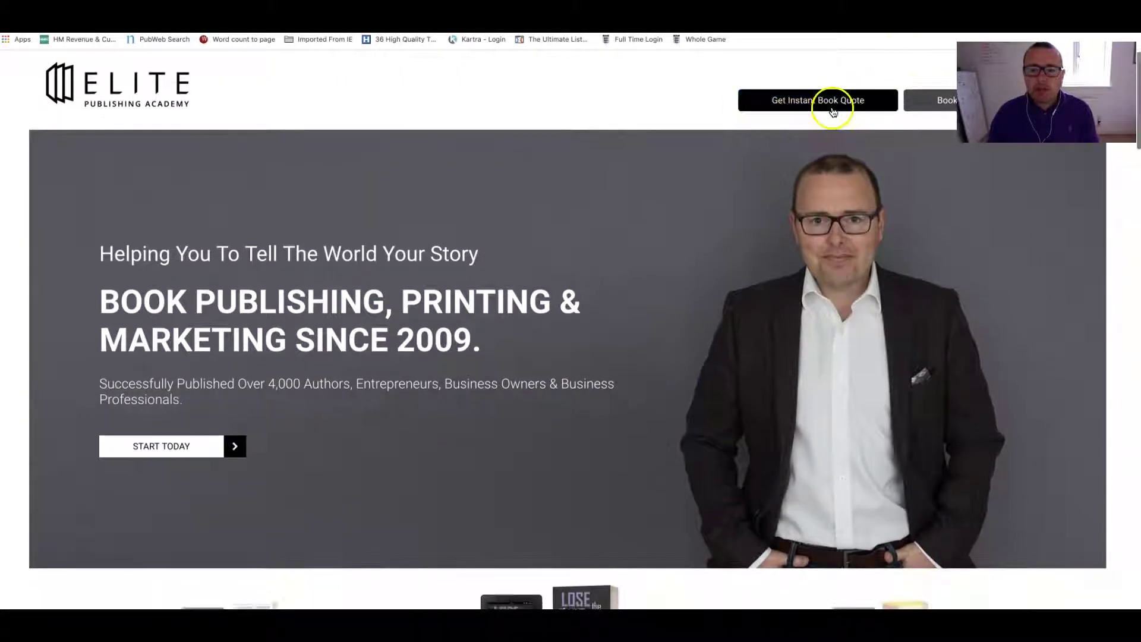
- Visit Login/Register An Account, then return to the instant quote's Publish and Print options
{"action": "left_click", "coordinate": [824, 104]}
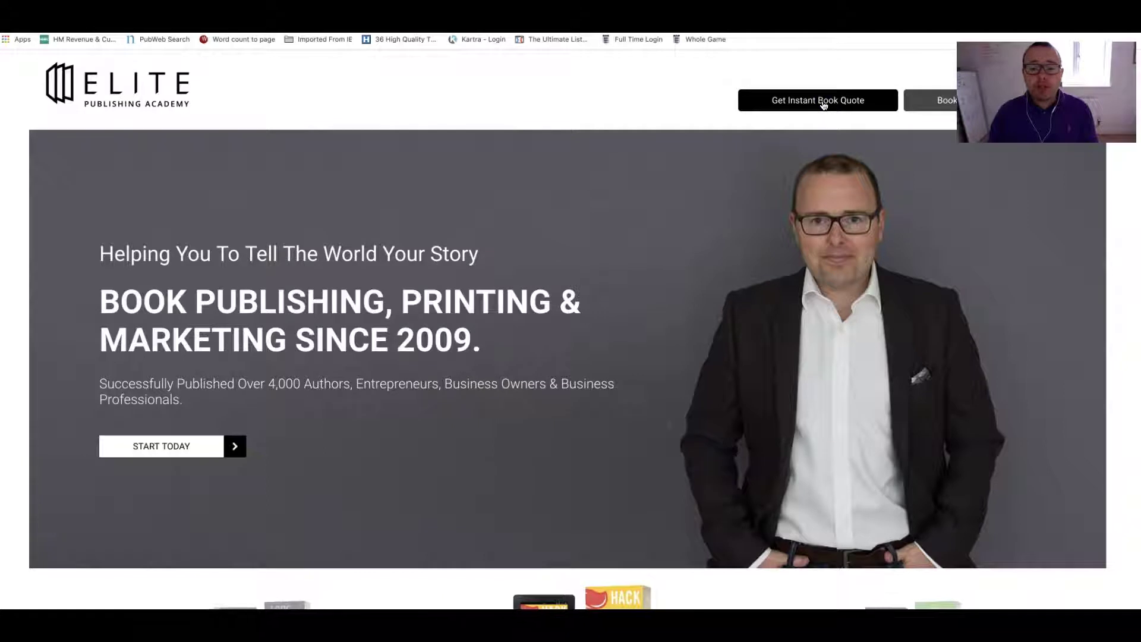
{"action": "scroll", "coordinate": [835, 137], "scroll_direction": "down", "scroll_amount": 1}
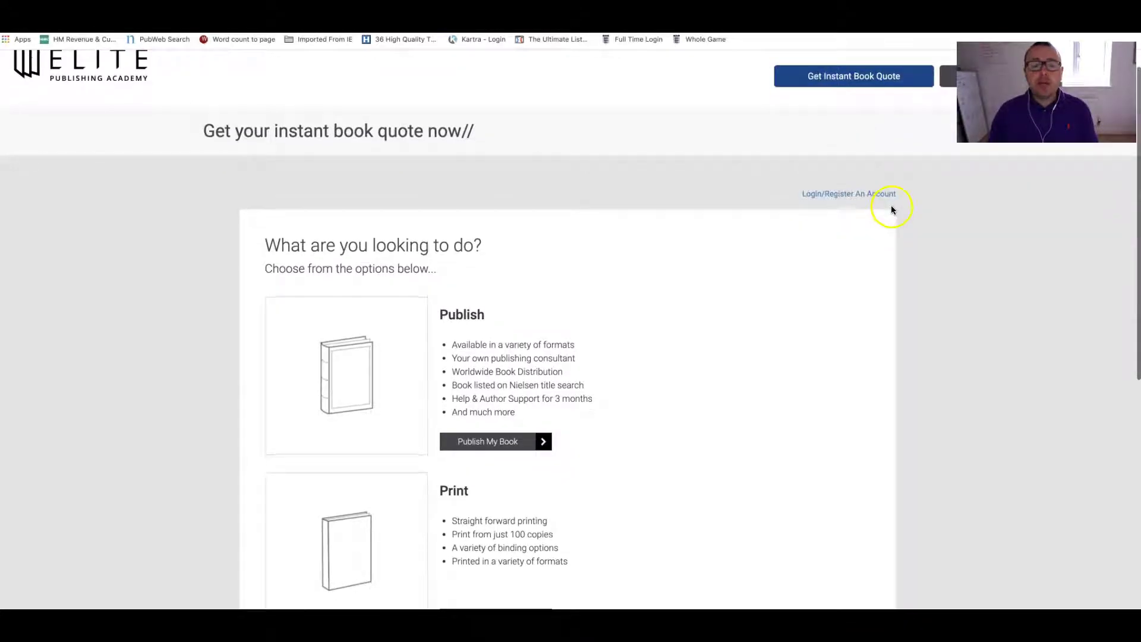
{"action": "left_click", "coordinate": [845, 196]}
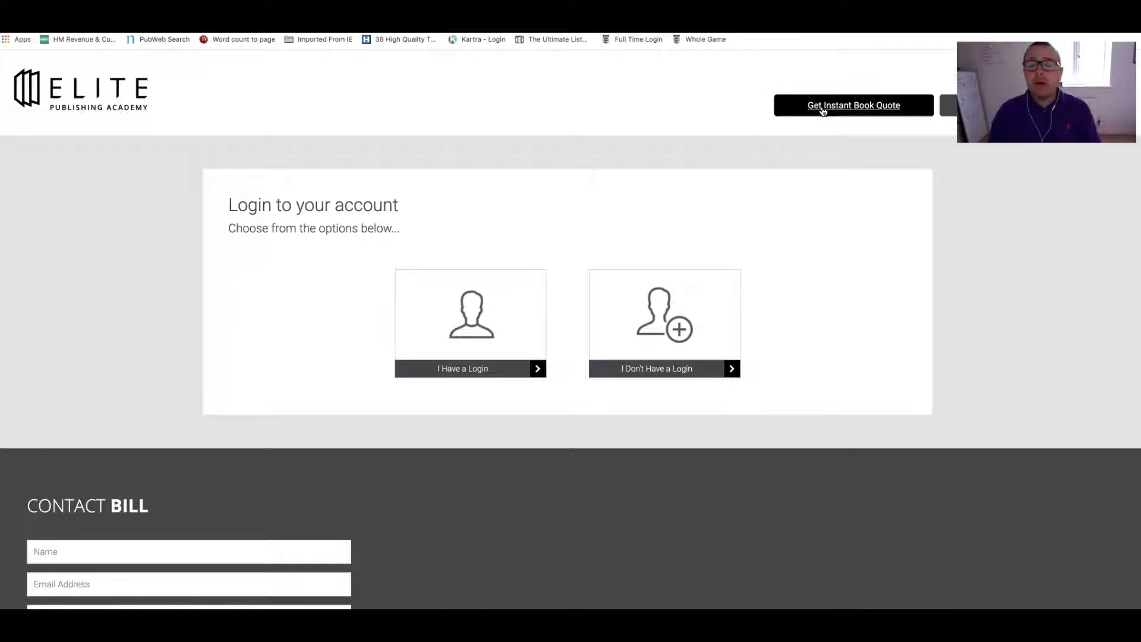
{"action": "left_click", "coordinate": [823, 110]}
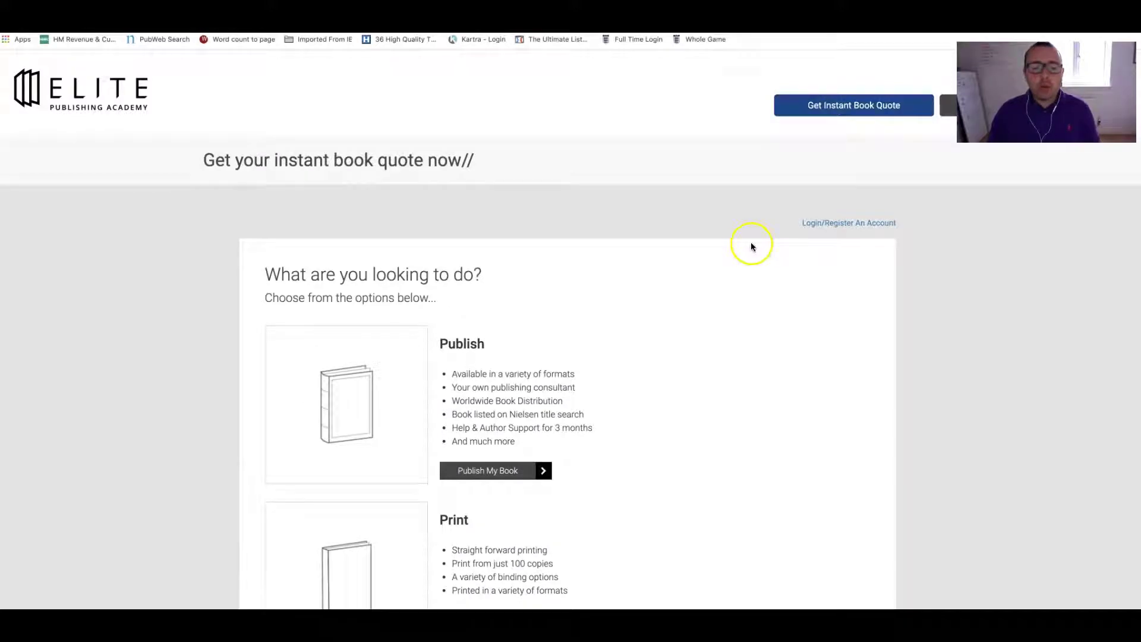
{"action": "scroll", "coordinate": [750, 241], "scroll_direction": "down", "scroll_amount": 2}
{"action": "scroll", "coordinate": [750, 241], "scroll_direction": "down", "scroll_amount": 1}
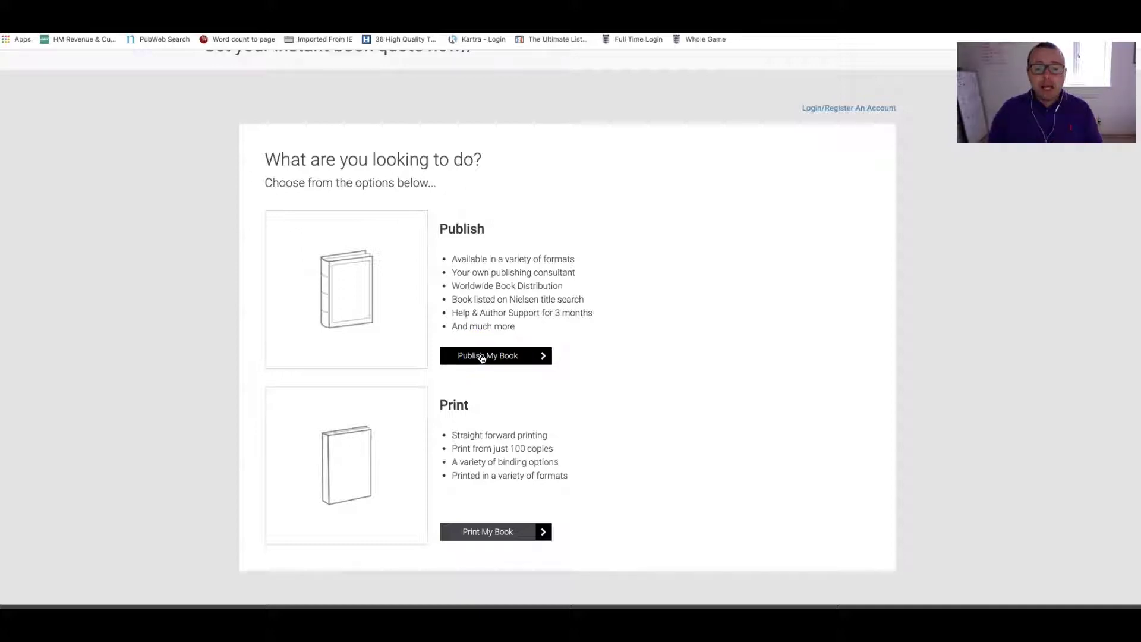
- Choose Publish My Book and review the £999, £2,499 and £8,400 packages
{"action": "left_click", "coordinate": [483, 356]}
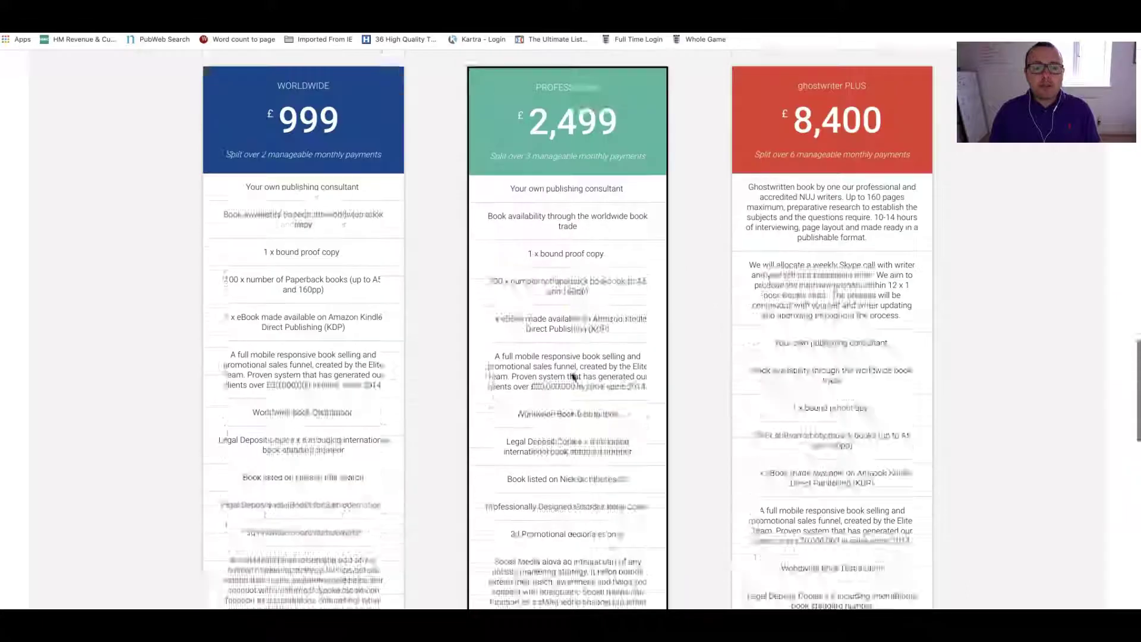
{"action": "scroll", "coordinate": [573, 375], "scroll_direction": "down", "scroll_amount": 1}
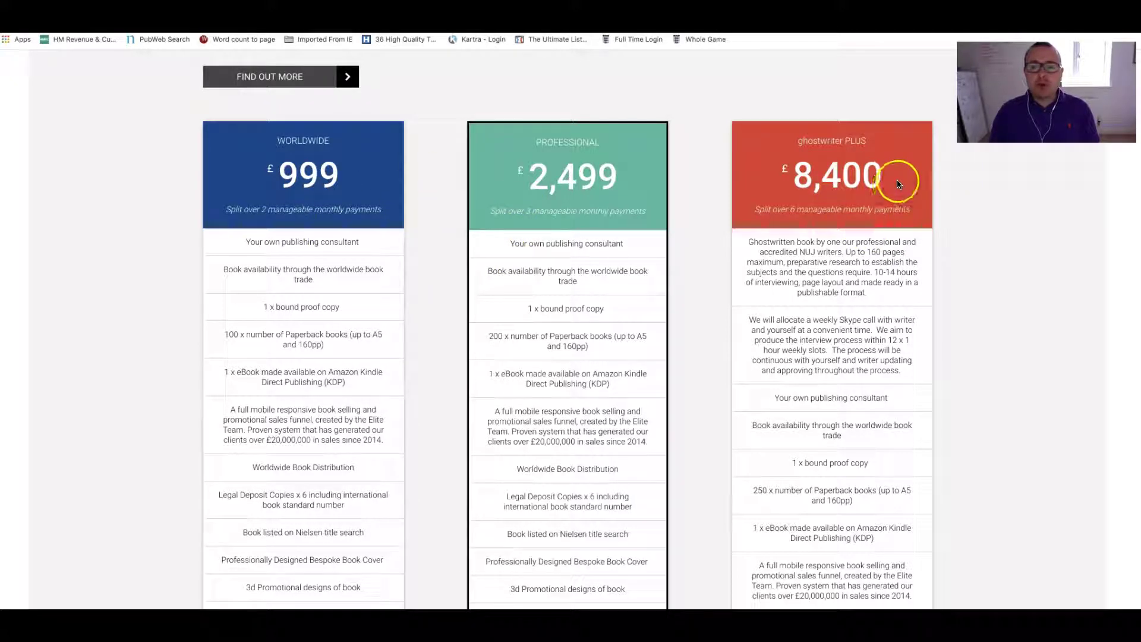
{"action": "scroll", "coordinate": [897, 180], "scroll_direction": "down", "scroll_amount": 1}
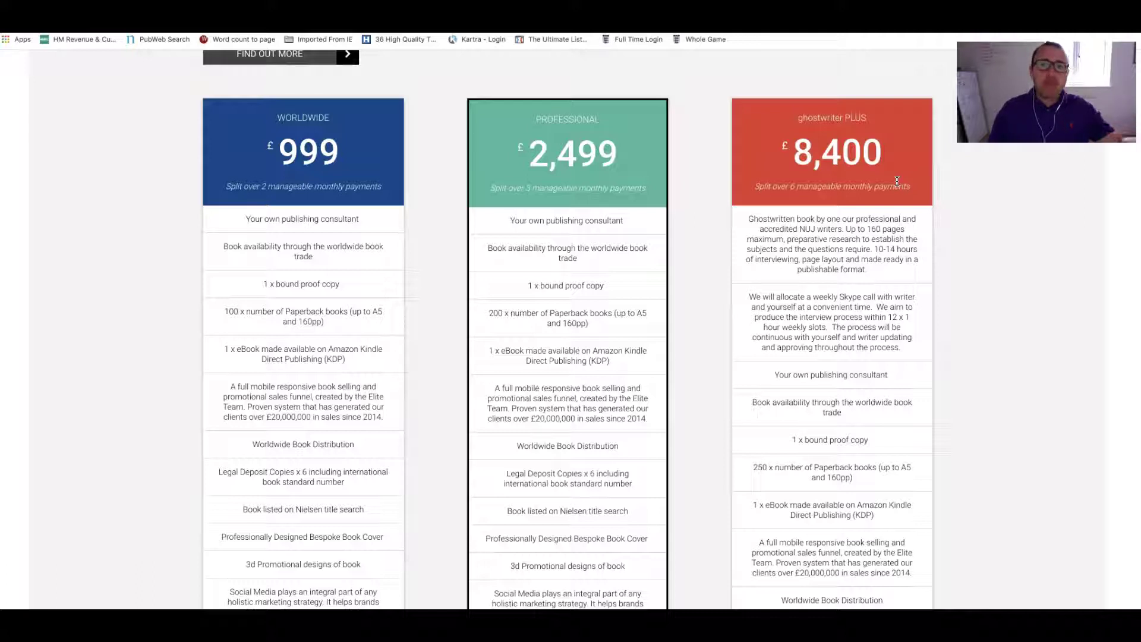
{"action": "scroll", "coordinate": [856, 250], "scroll_direction": "down", "scroll_amount": 5}
{"action": "scroll", "coordinate": [857, 248], "scroll_direction": "up", "scroll_amount": 15}
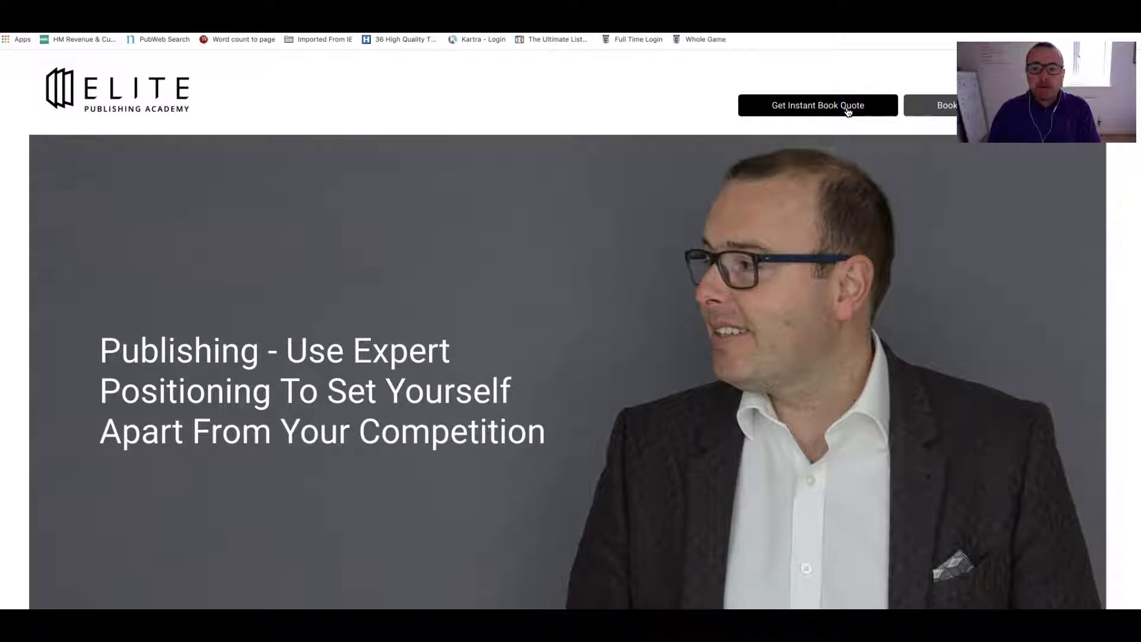
- Start a Print My Book quote from the instant book quote page
{"action": "left_click", "coordinate": [849, 112]}
{"action": "scroll", "coordinate": [629, 267], "scroll_direction": "down", "scroll_amount": 5}
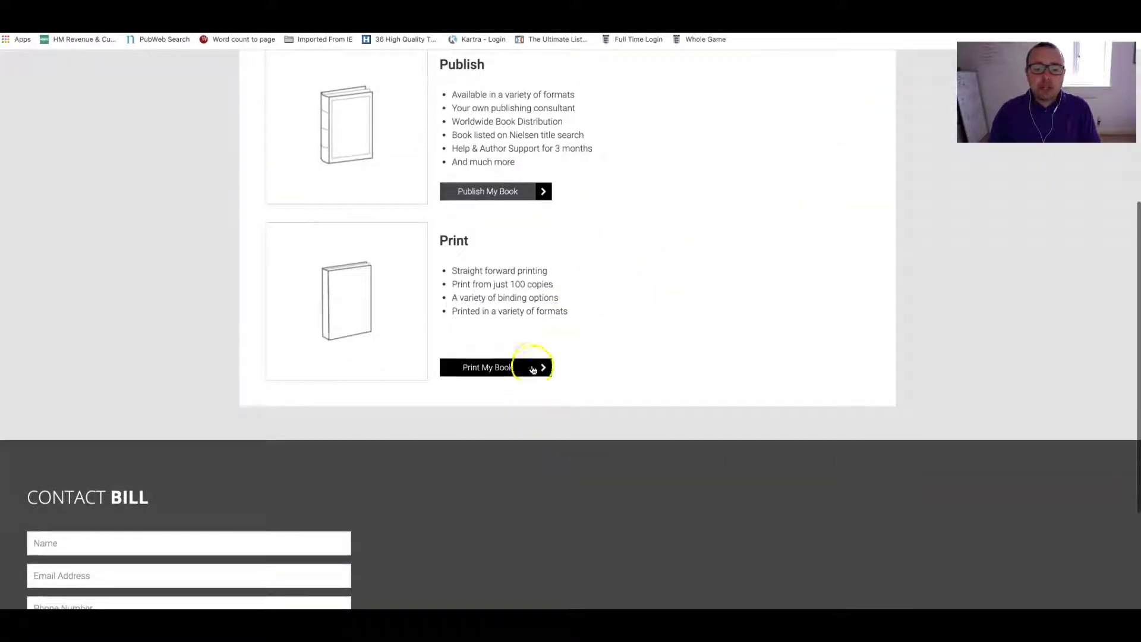
{"action": "left_click", "coordinate": [534, 370]}
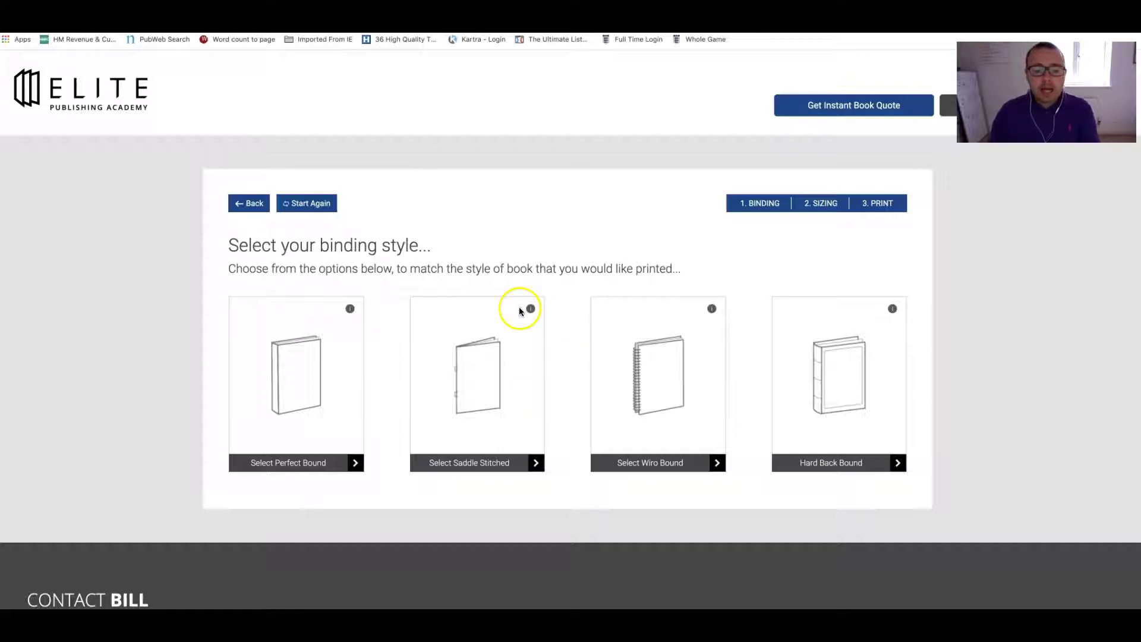
- Read the perfect bound, saddle stitched, wiro bound and hard back descriptions, then choose wiro bound
{"action": "left_click", "coordinate": [350, 309]}
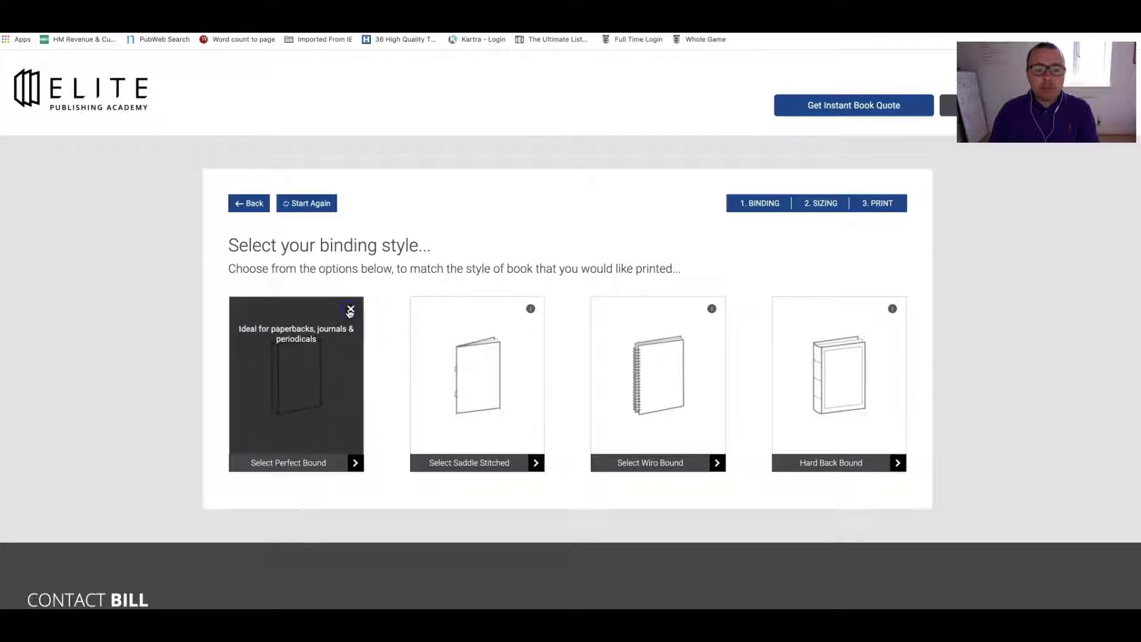
{"action": "left_click", "coordinate": [532, 310]}
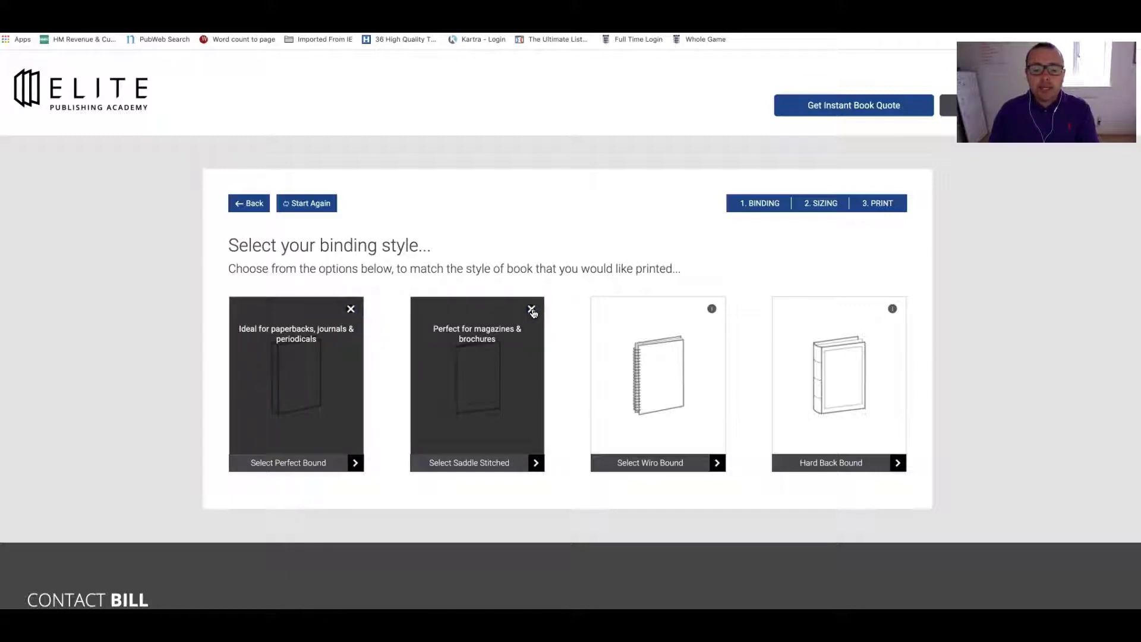
{"action": "left_click", "coordinate": [713, 309]}
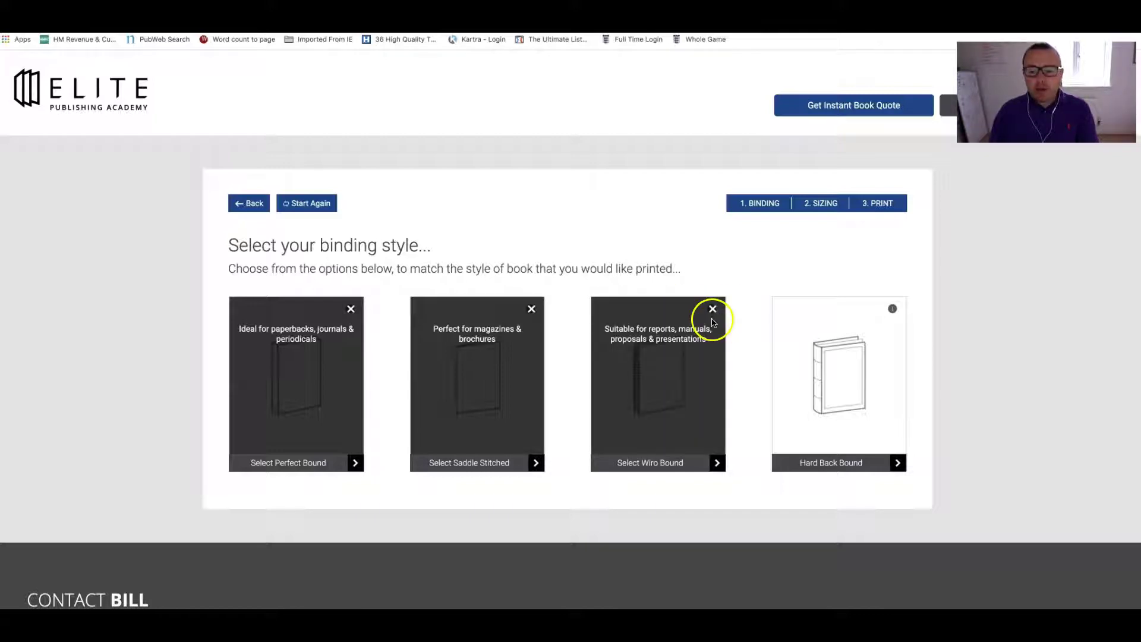
{"action": "left_click", "coordinate": [894, 309]}
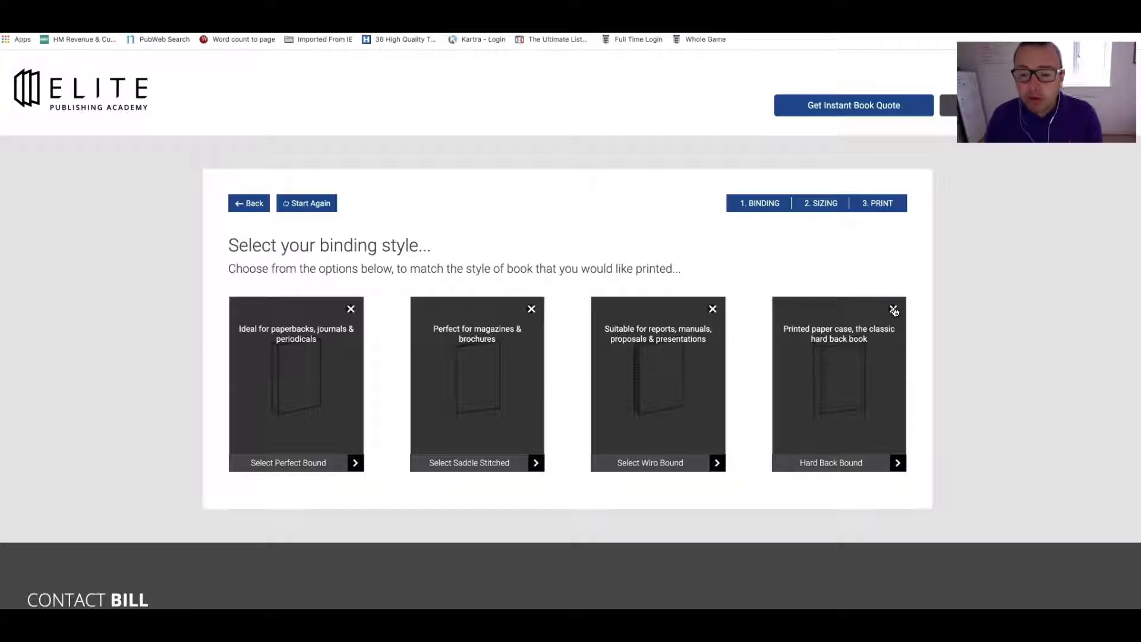
{"action": "left_click", "coordinate": [894, 309]}
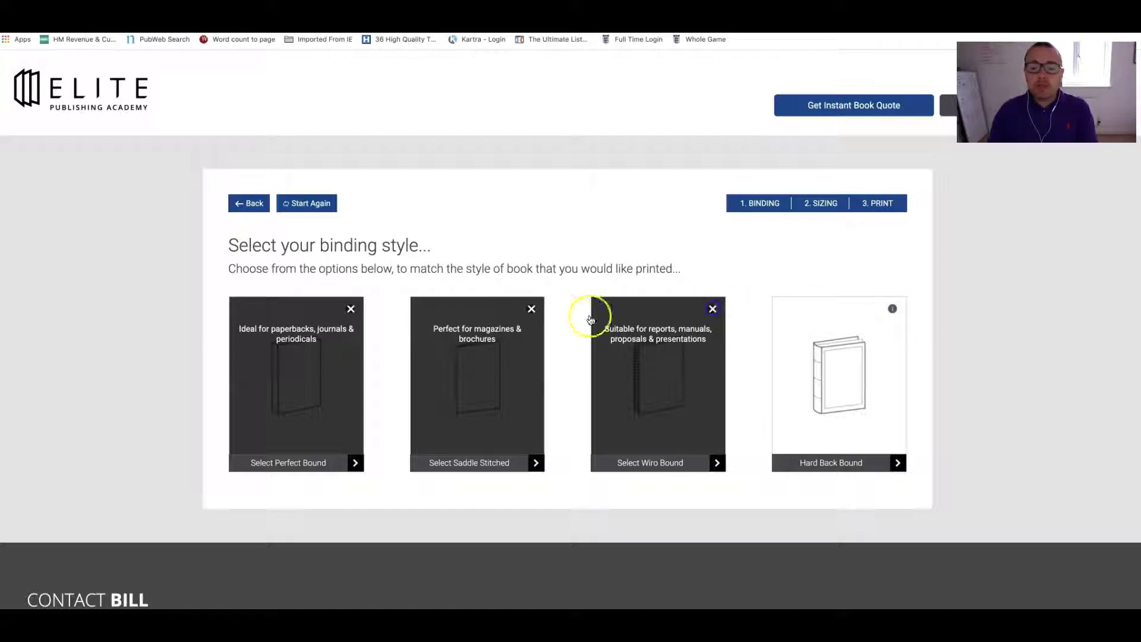
{"action": "left_click", "coordinate": [301, 463]}
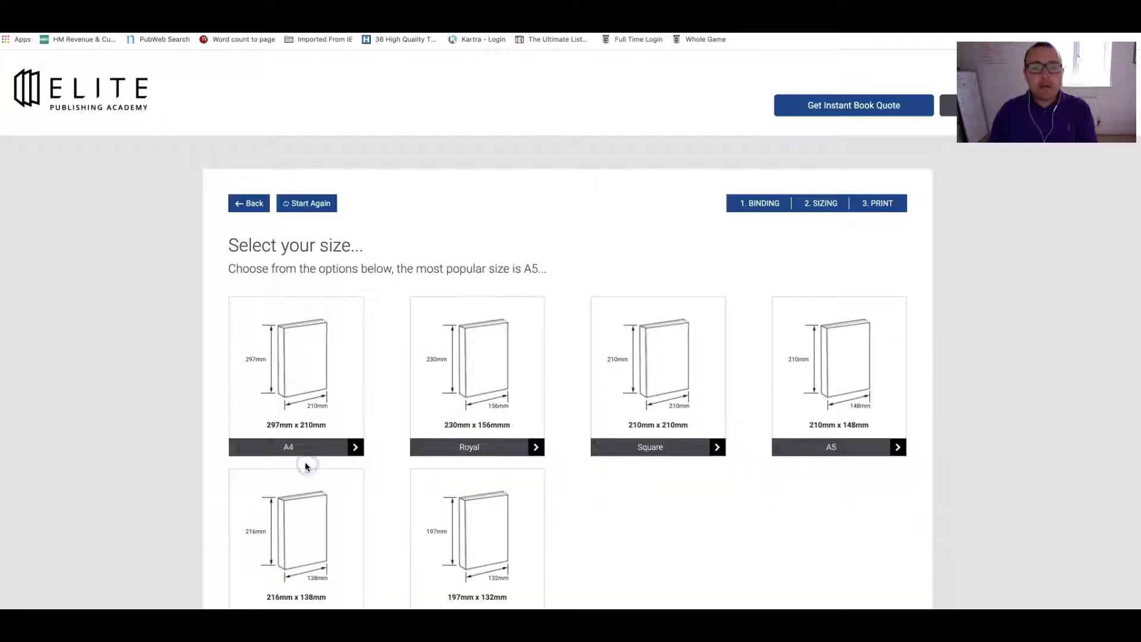
- Choose A5 with 156 black-and-white pages, 0 colour pages, gloss lamination, 80gsm and 100 copies
{"action": "scroll", "coordinate": [471, 458], "scroll_direction": "down", "scroll_amount": 1}
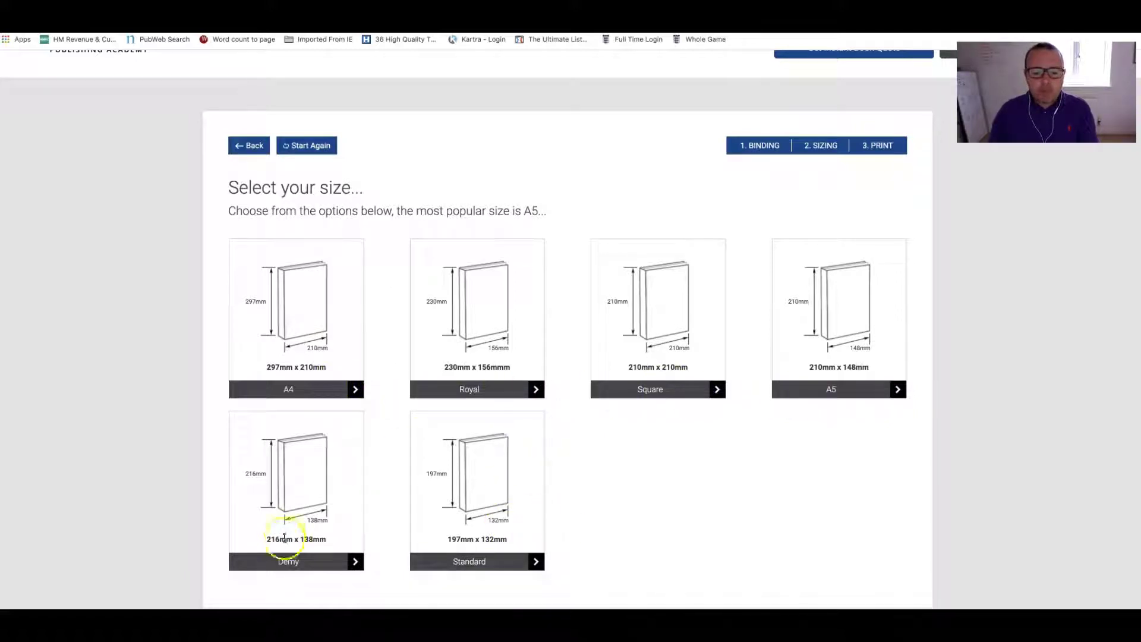
{"action": "left_click", "coordinate": [811, 391]}
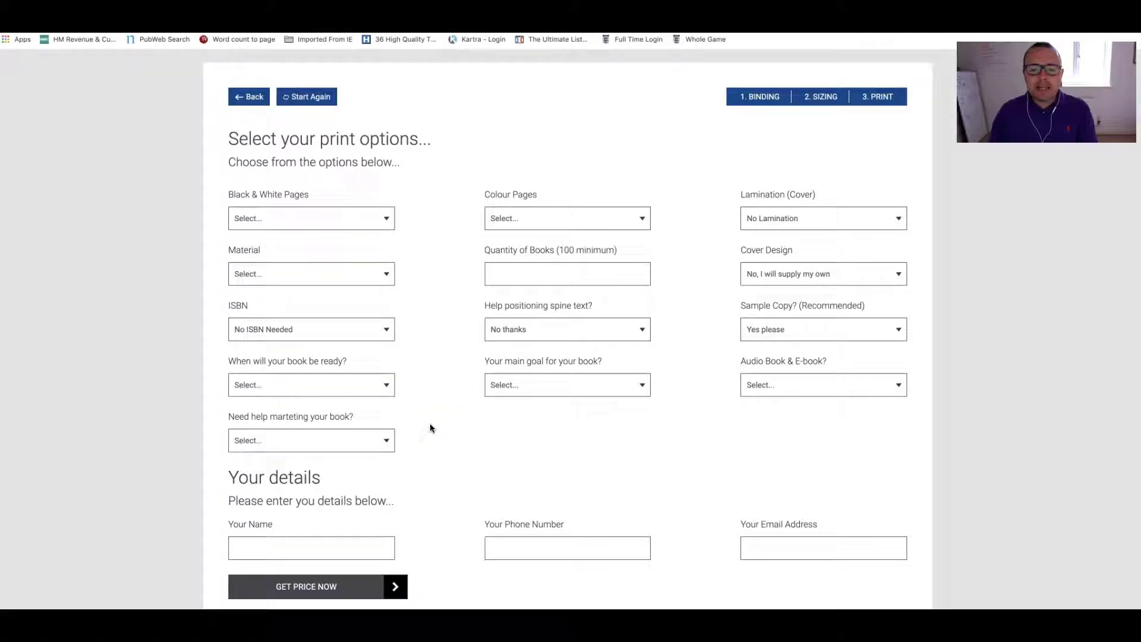
{"action": "left_click", "coordinate": [423, 407]}
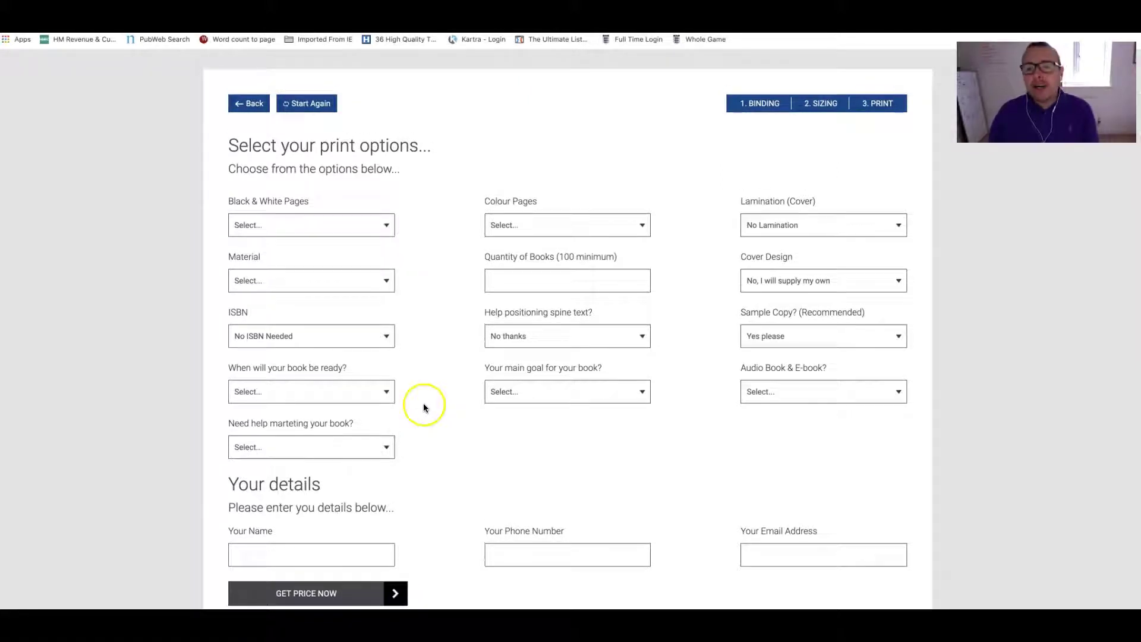
{"action": "left_click", "coordinate": [386, 226]}
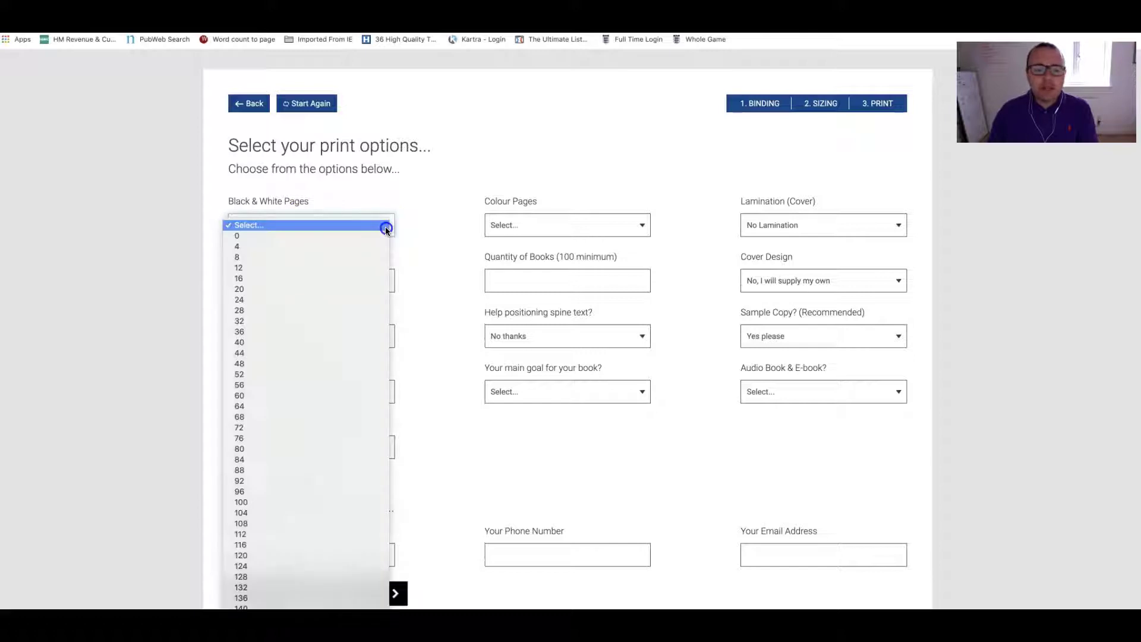
{"action": "left_click", "coordinate": [316, 350]}
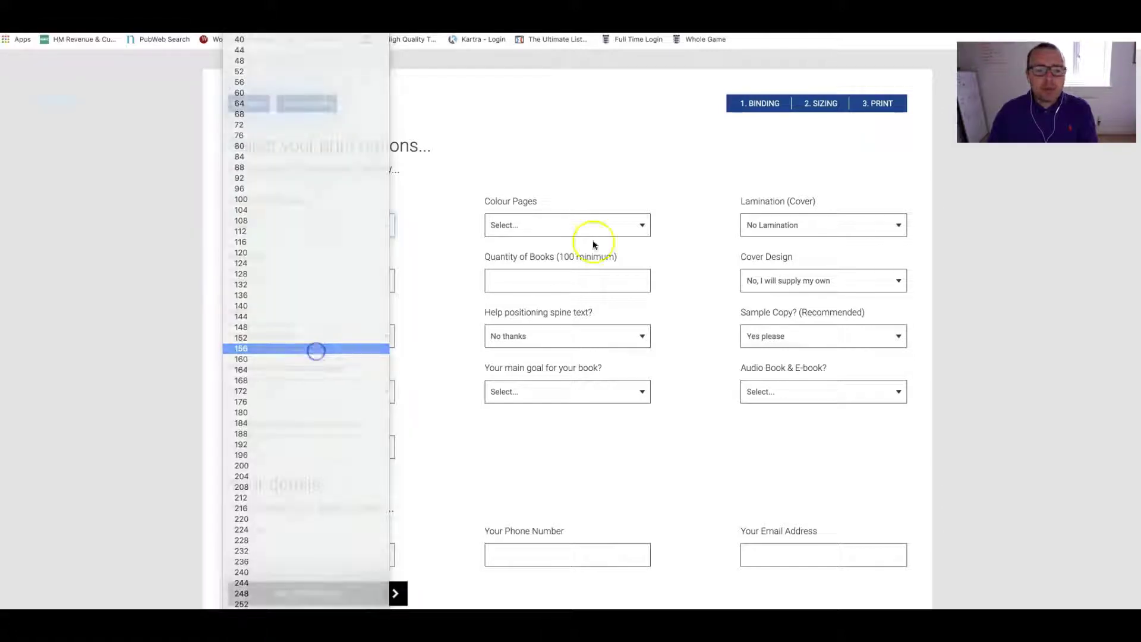
{"action": "left_click", "coordinate": [586, 223]}
{"action": "left_click", "coordinate": [577, 236]}
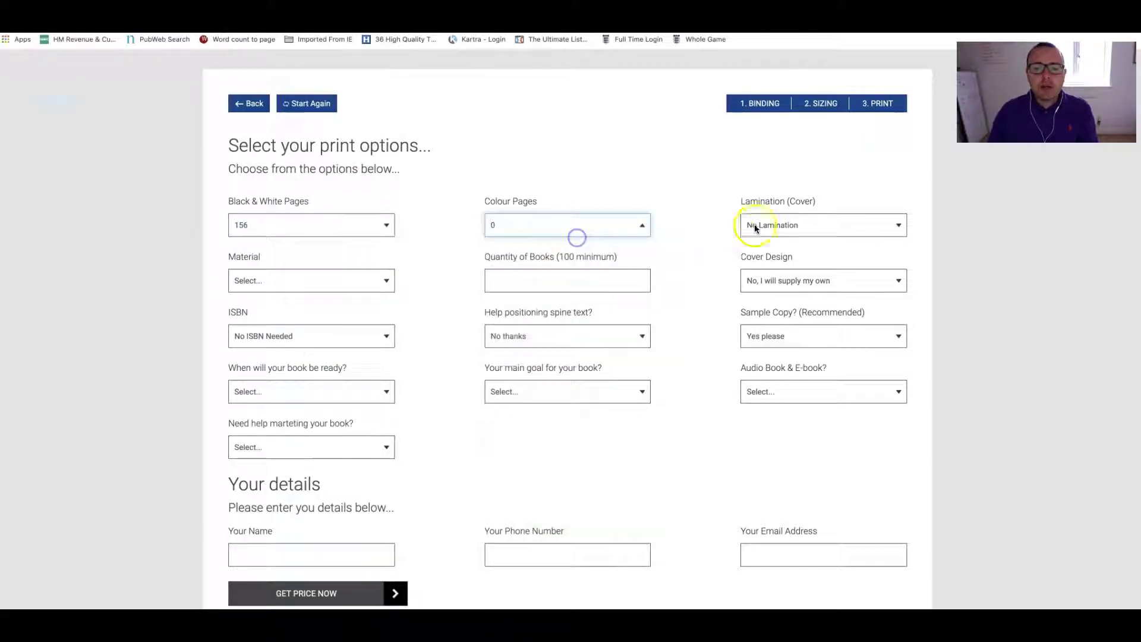
{"action": "left_click", "coordinate": [767, 225]}
{"action": "left_click", "coordinate": [775, 236]}
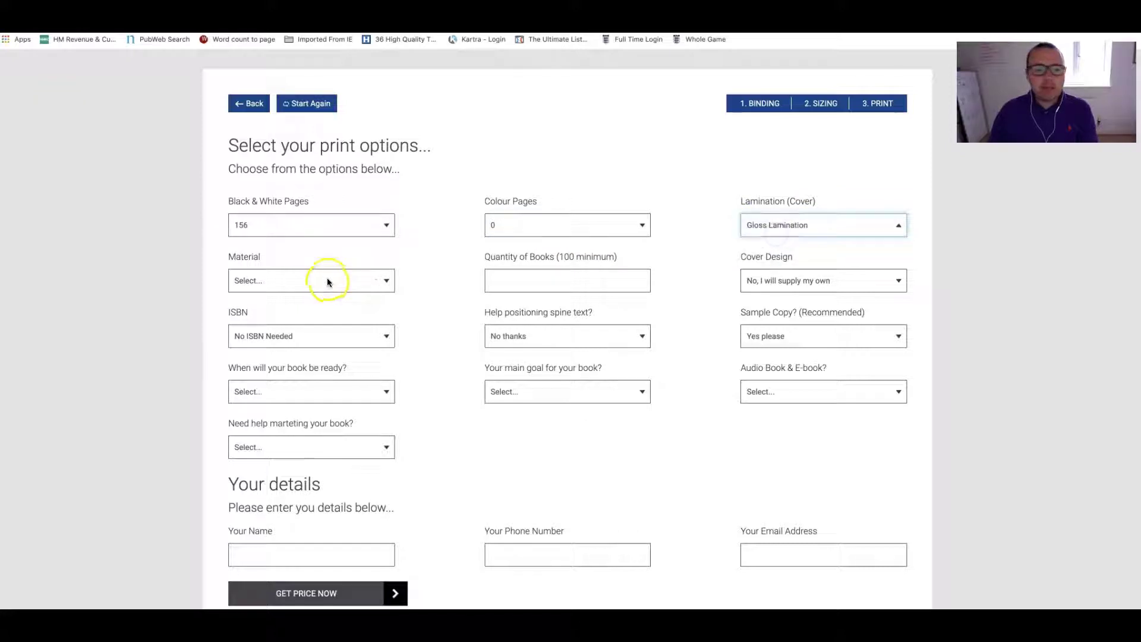
{"action": "left_click", "coordinate": [325, 280]}
{"action": "left_click", "coordinate": [536, 281]}
{"action": "type", "text": "1"}
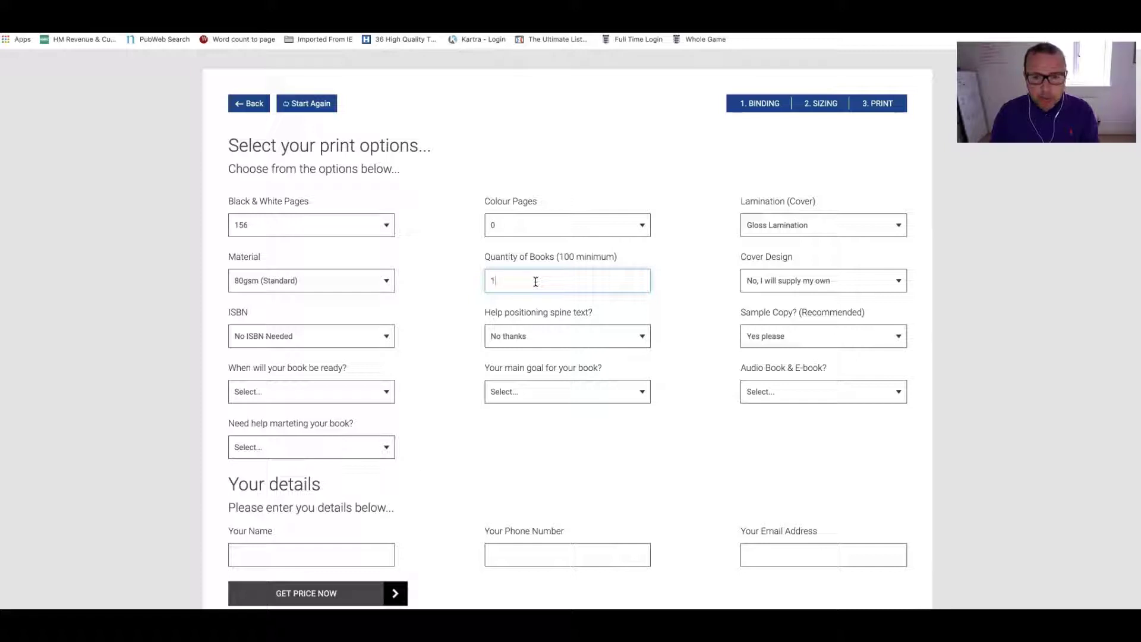
{"action": "type", "text": "00"}
- Request cover design, a supplied ISBN and barcode, free spine text help, and keep the sample copy
{"action": "left_click", "coordinate": [776, 281]}
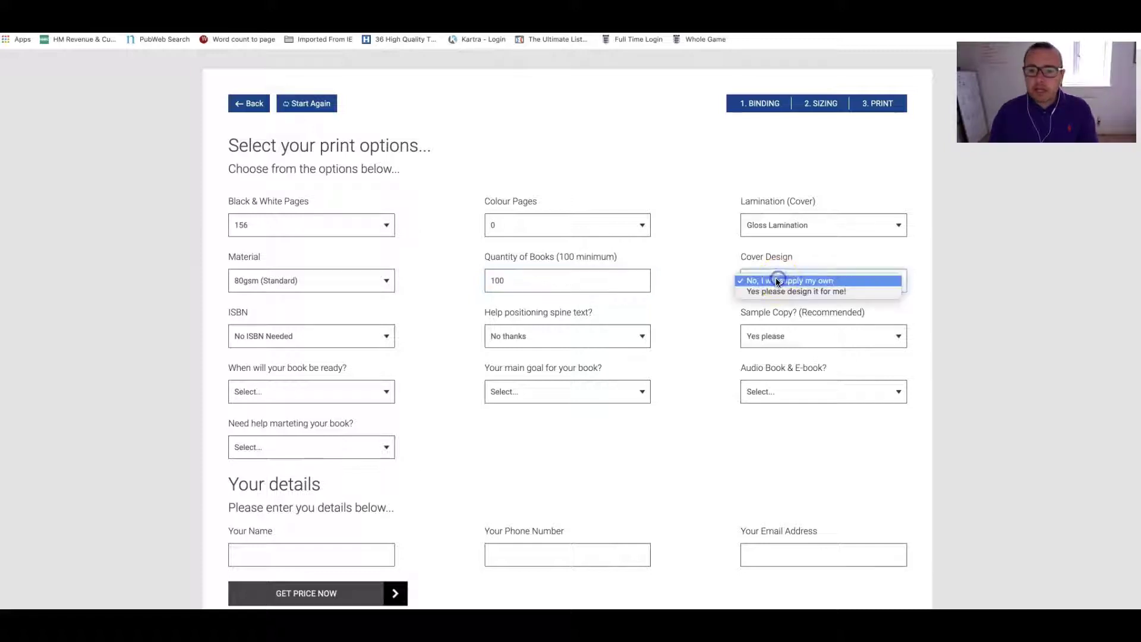
{"action": "left_click", "coordinate": [785, 291]}
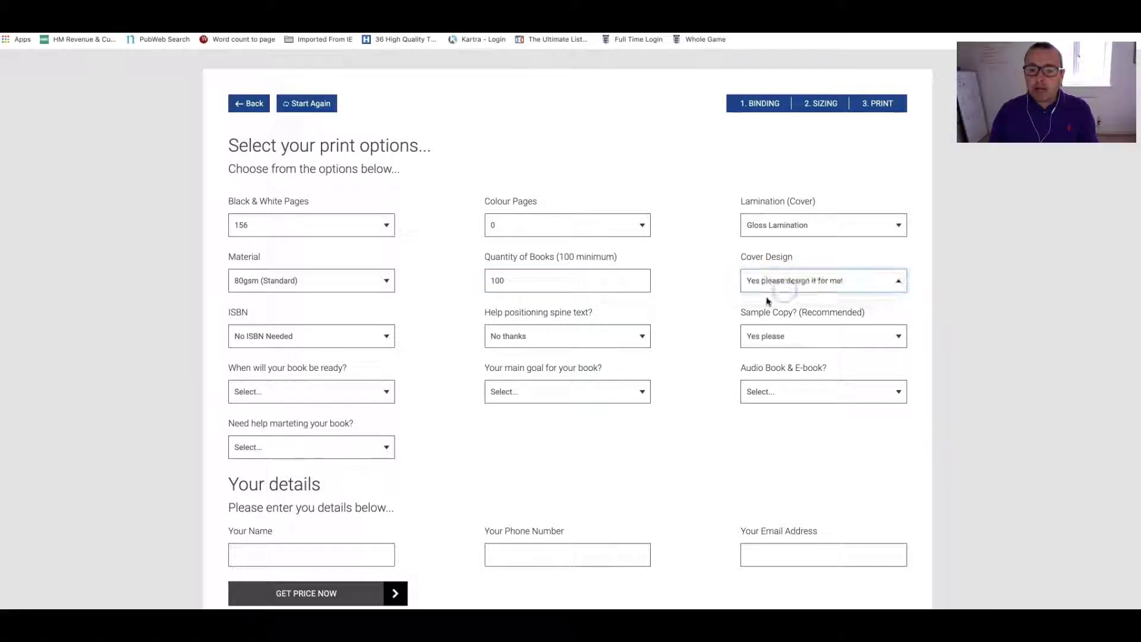
{"action": "left_click", "coordinate": [336, 335]}
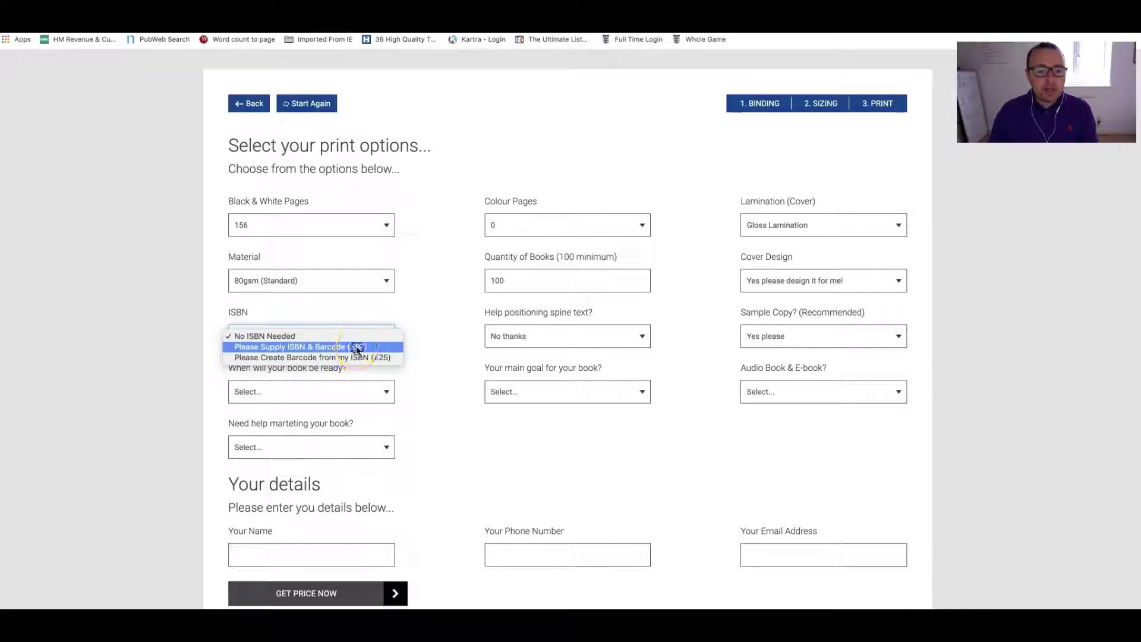
{"action": "left_click", "coordinate": [356, 347]}
{"action": "left_click", "coordinate": [532, 337]}
{"action": "left_click", "coordinate": [534, 347]}
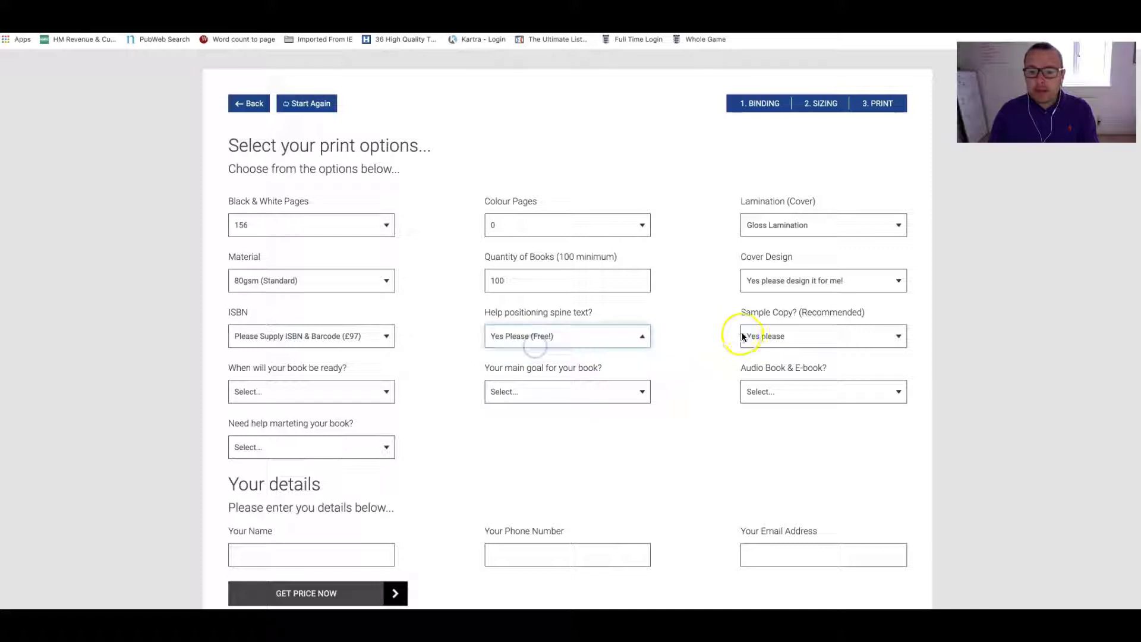
{"action": "left_click", "coordinate": [777, 336]}
{"action": "left_click", "coordinate": [783, 336]}
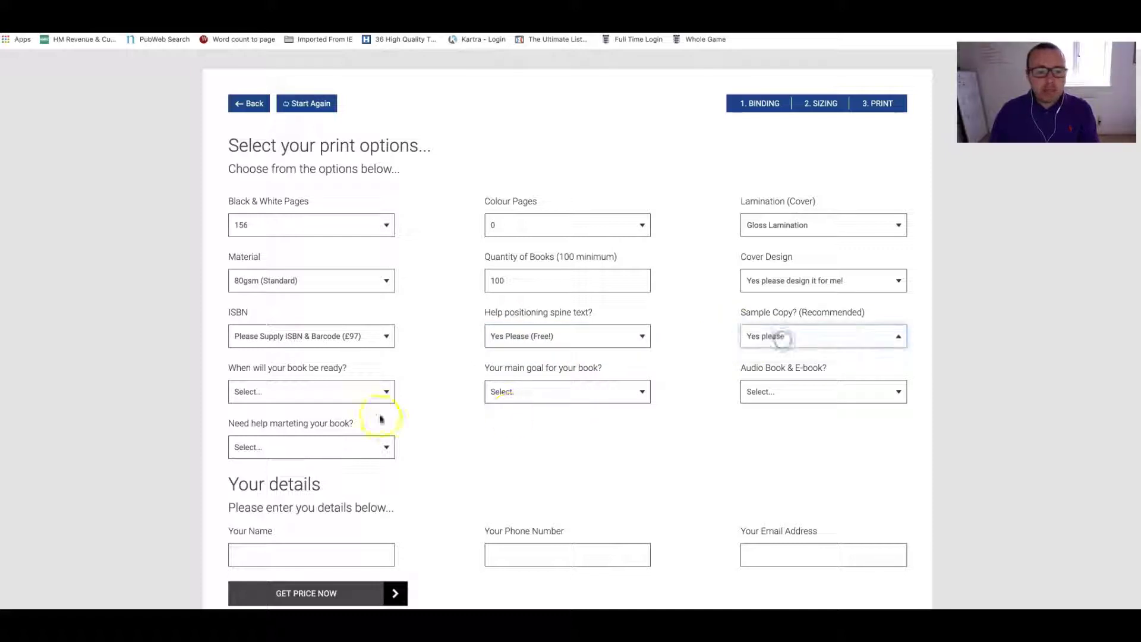
{"action": "left_click", "coordinate": [351, 390]}
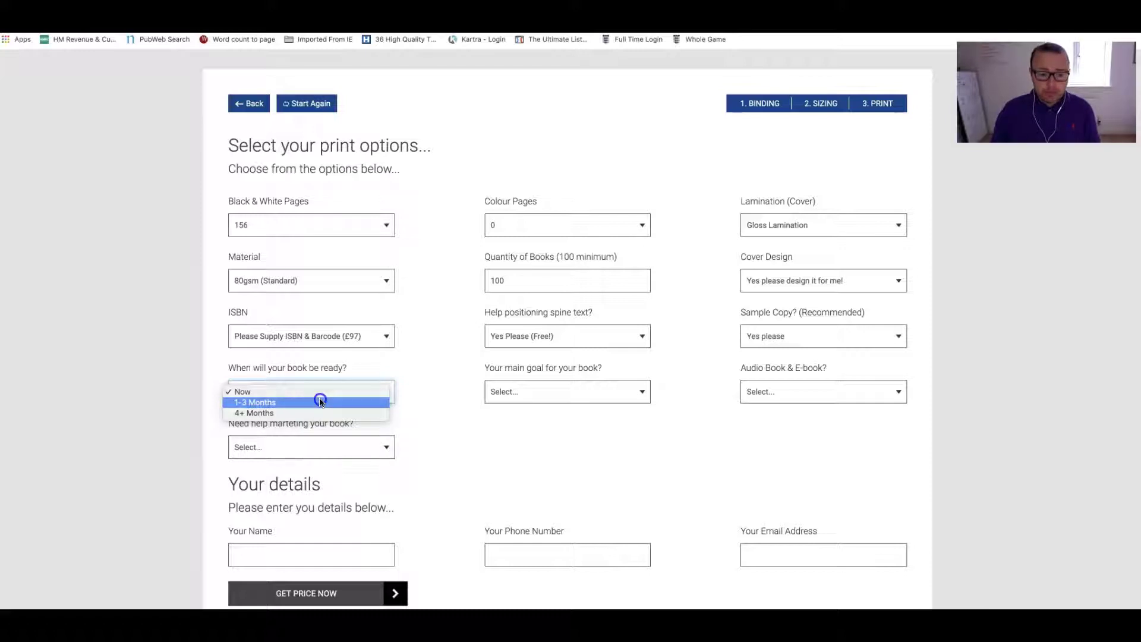
- Set readiness to 1-3 Months and the main goal to becoming the industry's go-to person
{"action": "left_click", "coordinate": [320, 401]}
{"action": "left_click", "coordinate": [531, 394]}
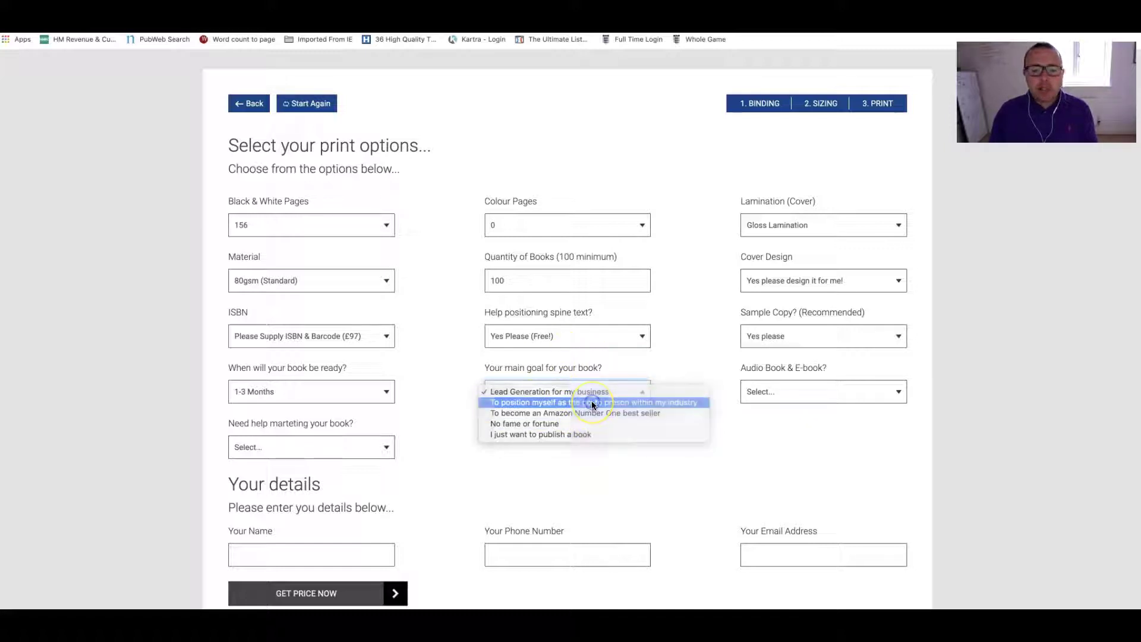
{"action": "left_click", "coordinate": [591, 403]}
{"action": "scroll", "coordinate": [586, 407], "scroll_direction": "down", "scroll_amount": 1}
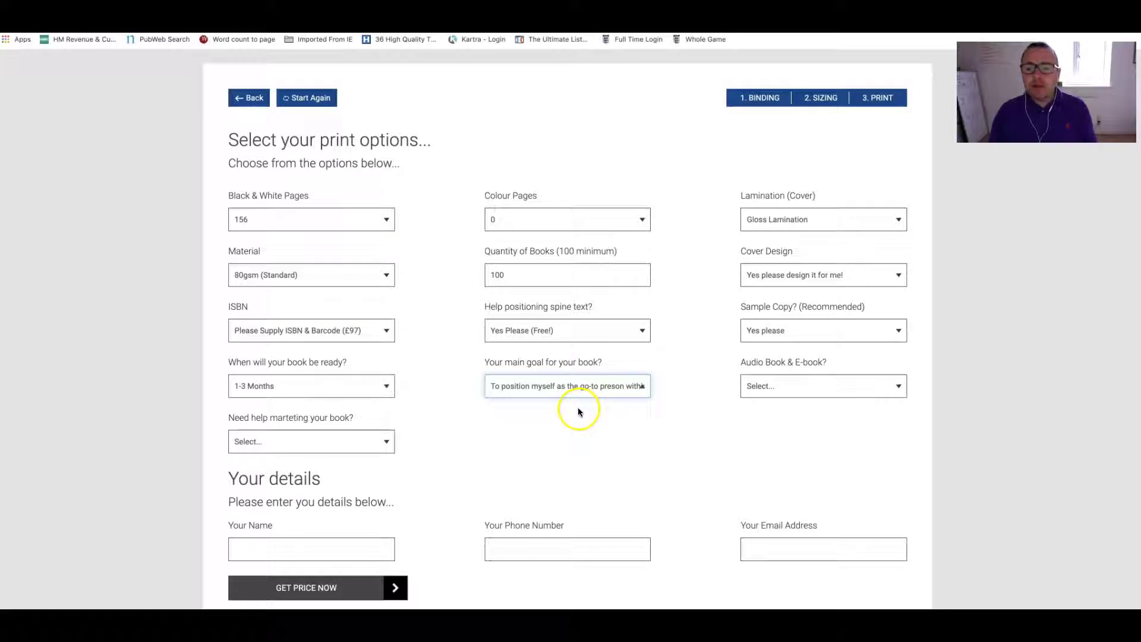
- Choose Author Recording for audio/e-book and 'Yes, tell me more' for marketing help
{"action": "left_click", "coordinate": [824, 387]}
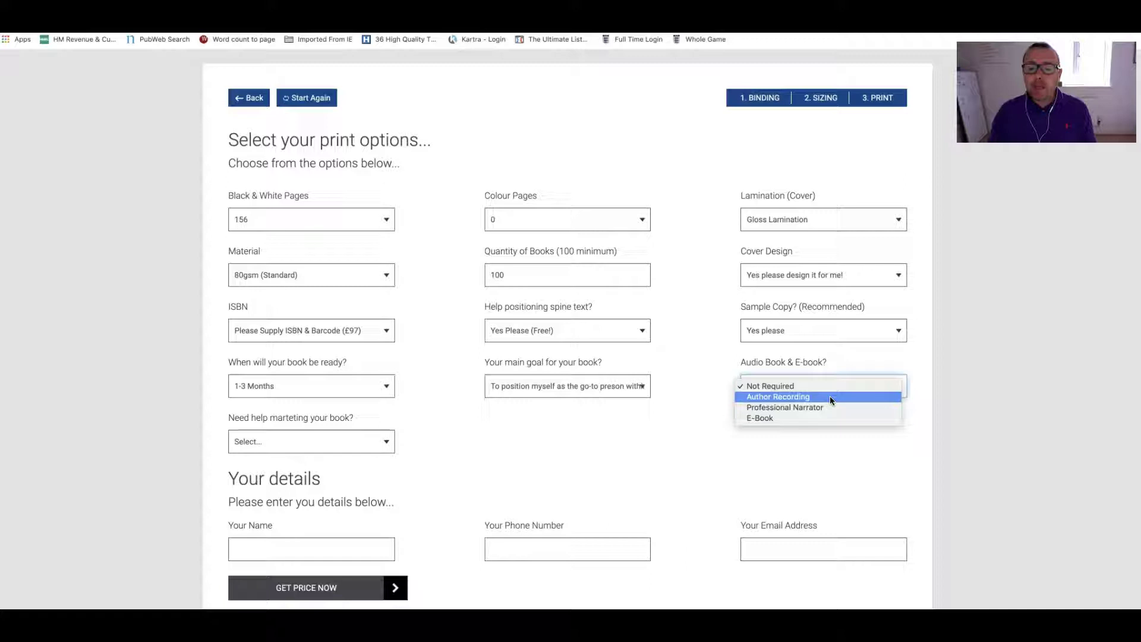
{"action": "left_click", "coordinate": [833, 410]}
{"action": "left_click", "coordinate": [826, 397]}
{"action": "left_click", "coordinate": [350, 441]}
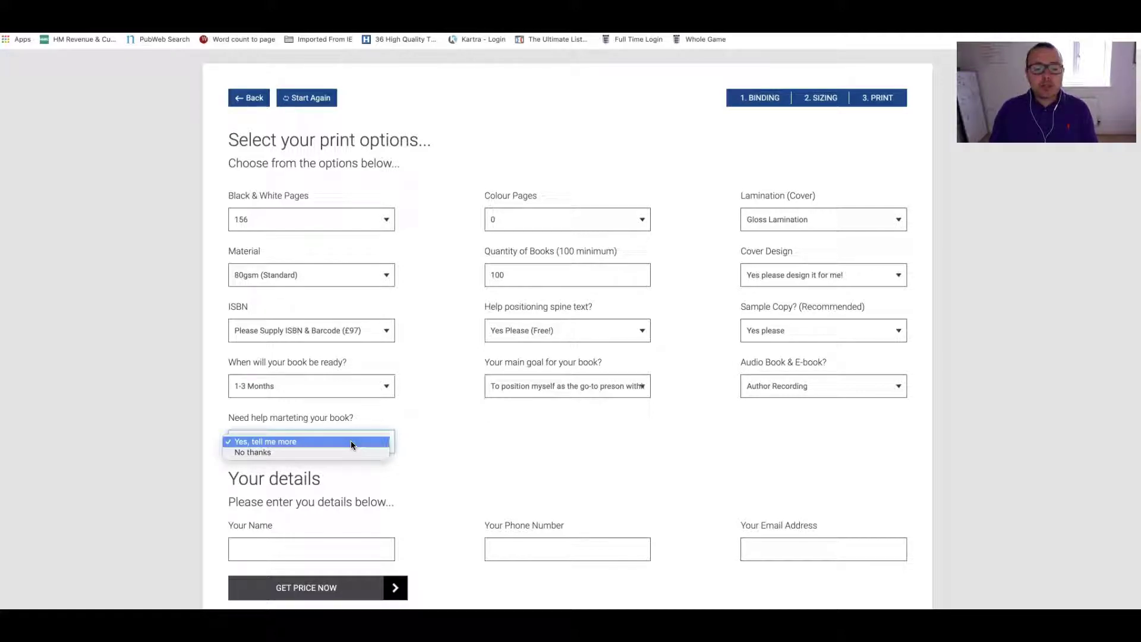
{"action": "left_click", "coordinate": [350, 440]}
{"action": "scroll", "coordinate": [470, 475], "scroll_direction": "down", "scroll_amount": 2}
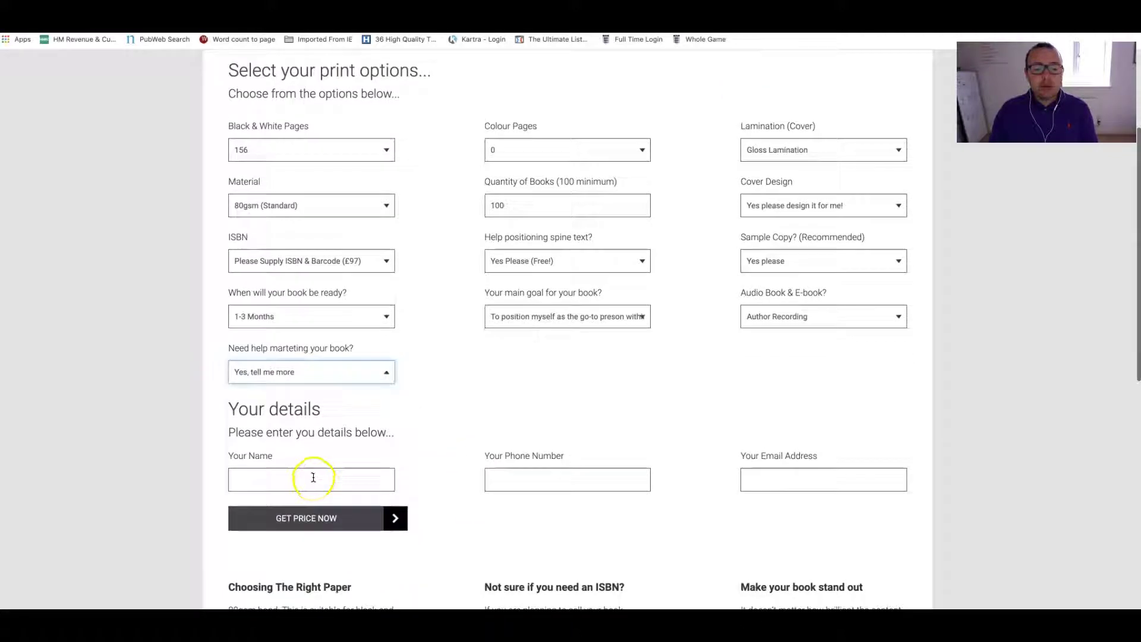
- Autofill name, phone and email from saved details and request the price
{"action": "left_click", "coordinate": [313, 477]}
{"action": "left_click", "coordinate": [316, 300]}
{"action": "scroll", "coordinate": [455, 493], "scroll_direction": "down", "scroll_amount": 1}
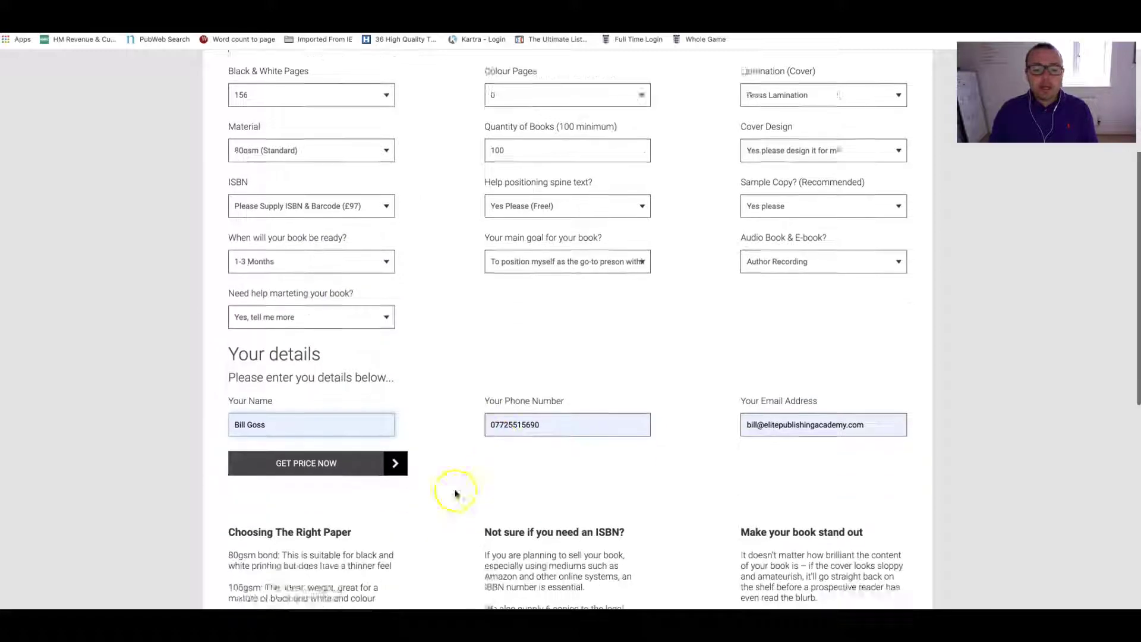
{"action": "scroll", "coordinate": [456, 493], "scroll_direction": "down", "scroll_amount": 1}
{"action": "left_click", "coordinate": [315, 426]}
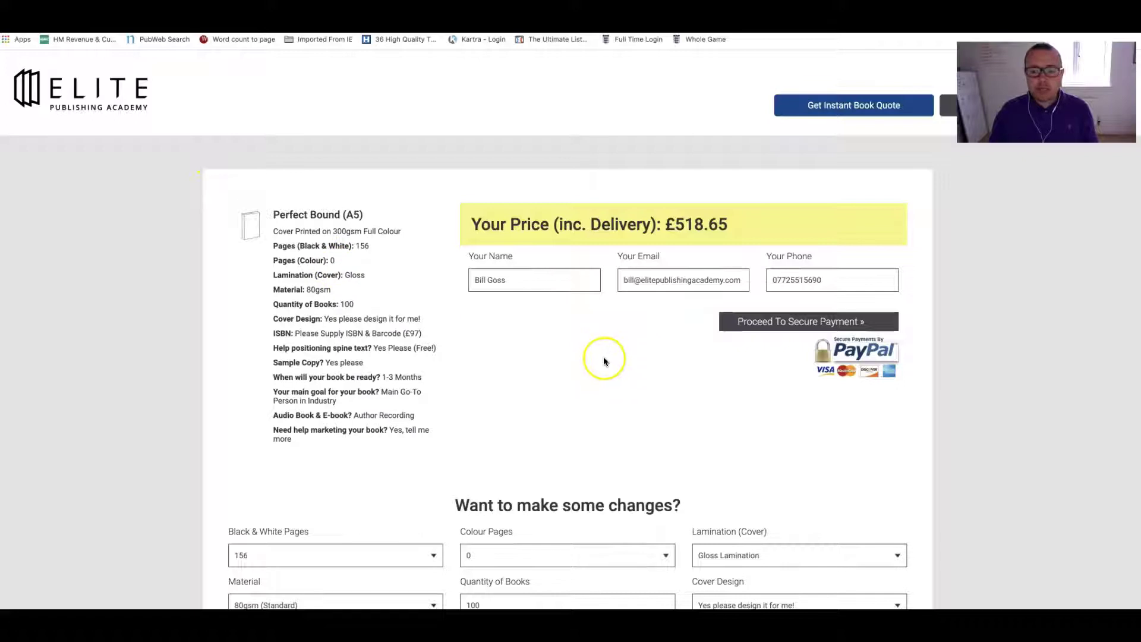
- Review the £518.65 price summary and proceed to PayPal secure payment
{"action": "scroll", "coordinate": [604, 361], "scroll_direction": "down", "scroll_amount": 3}
{"action": "scroll", "coordinate": [606, 363], "scroll_direction": "down", "scroll_amount": 1}
{"action": "scroll", "coordinate": [608, 366], "scroll_direction": "down", "scroll_amount": 2}
{"action": "scroll", "coordinate": [609, 368], "scroll_direction": "down", "scroll_amount": 1}
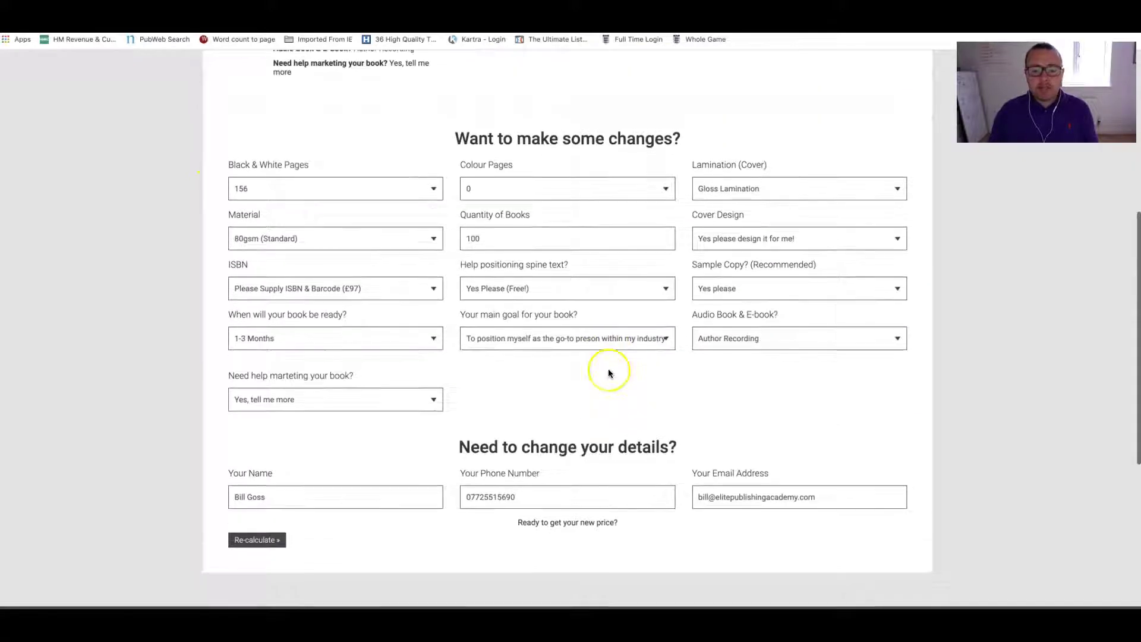
{"action": "scroll", "coordinate": [608, 373], "scroll_direction": "up", "scroll_amount": 3}
{"action": "scroll", "coordinate": [609, 373], "scroll_direction": "up", "scroll_amount": 2}
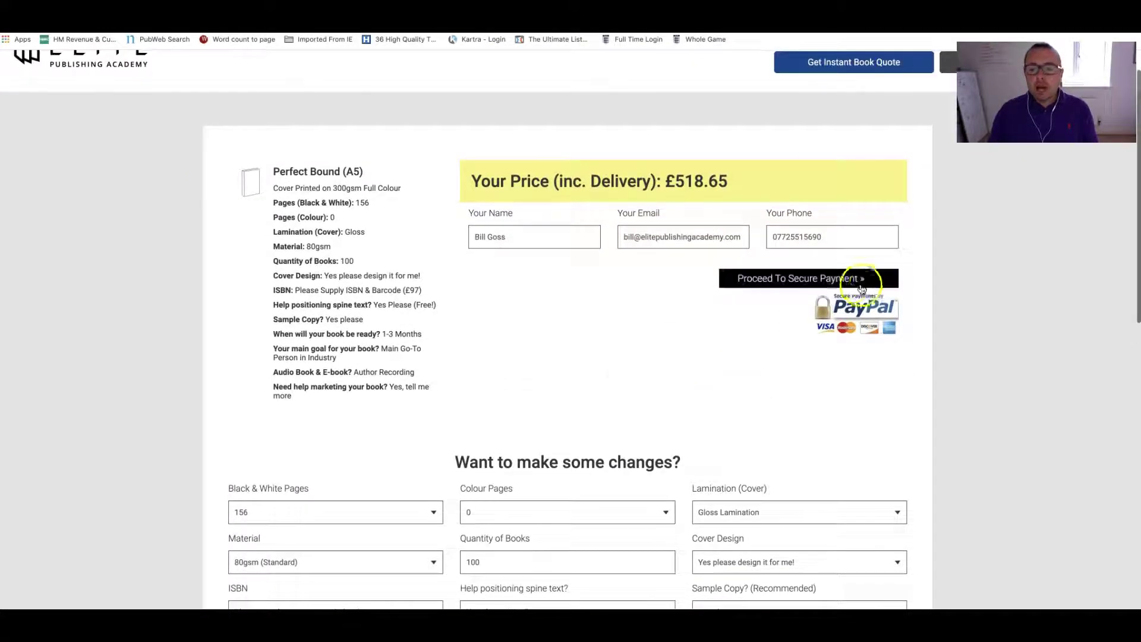
{"action": "left_click", "coordinate": [831, 286]}
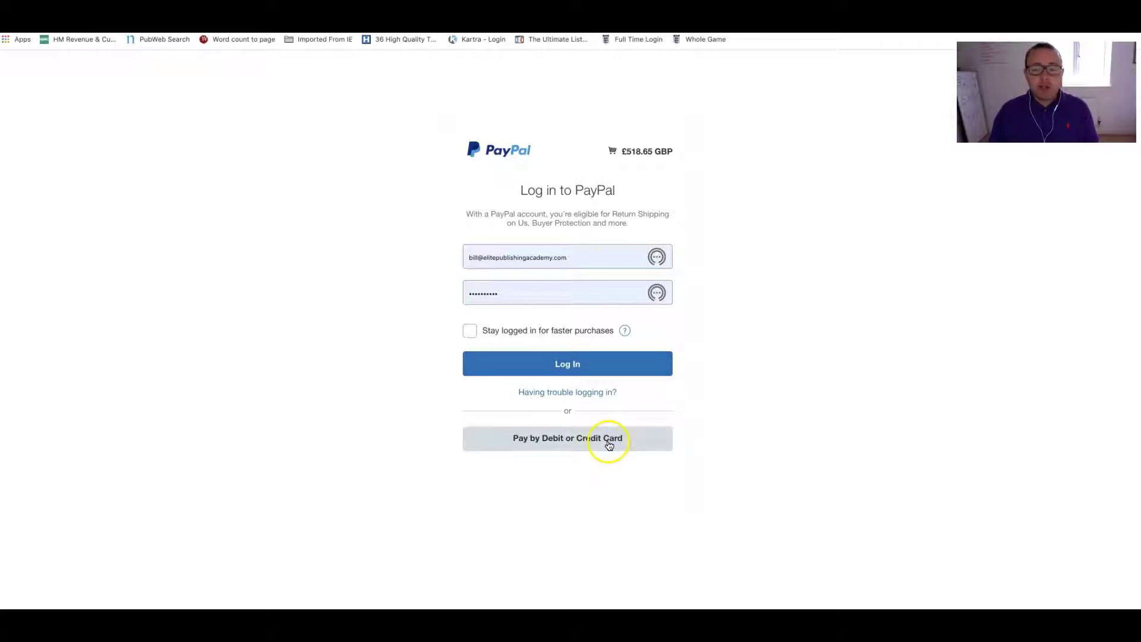
- Go back twice from PayPal and scroll through the returned page's contents
{"action": "key", "text": "alt+Left"}
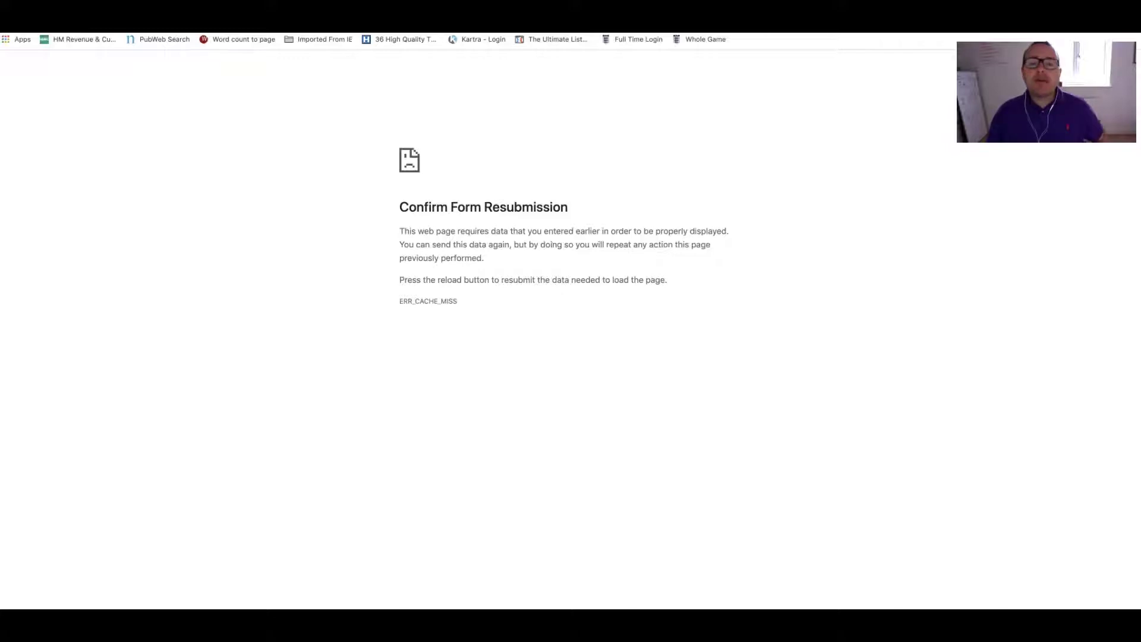
{"action": "key", "text": "alt+Left"}
{"action": "scroll", "coordinate": [553, 321], "scroll_direction": "up", "scroll_amount": 1}
{"action": "scroll", "coordinate": [554, 338], "scroll_direction": "up", "scroll_amount": 4}
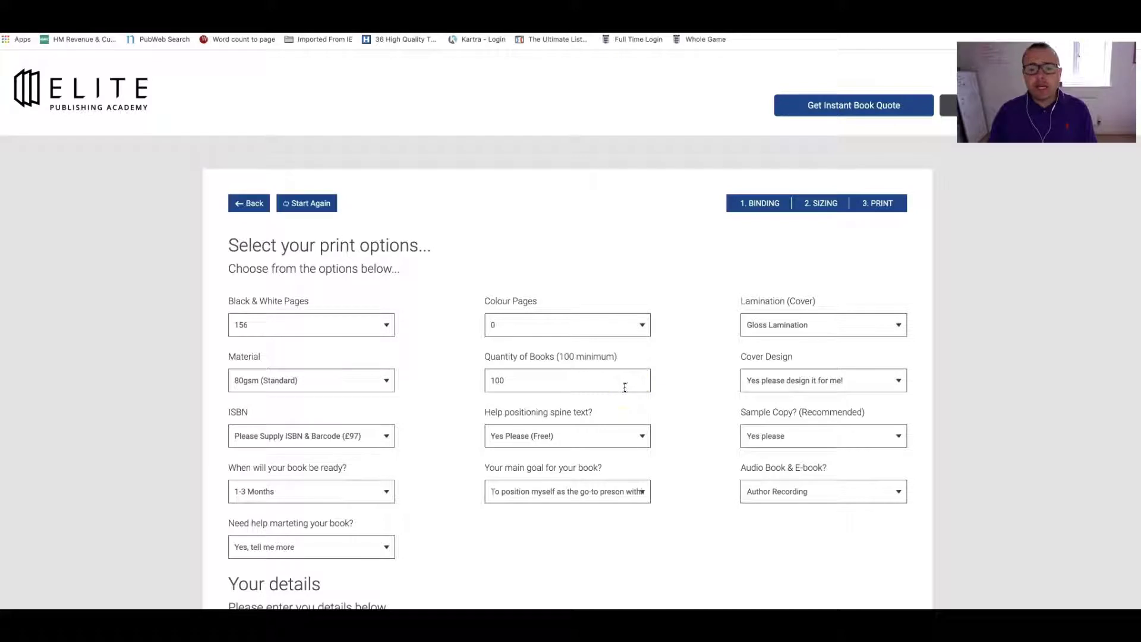
{"action": "scroll", "coordinate": [625, 387], "scroll_direction": "down", "scroll_amount": 2}
{"action": "scroll", "coordinate": [624, 387], "scroll_direction": "down", "scroll_amount": 3}
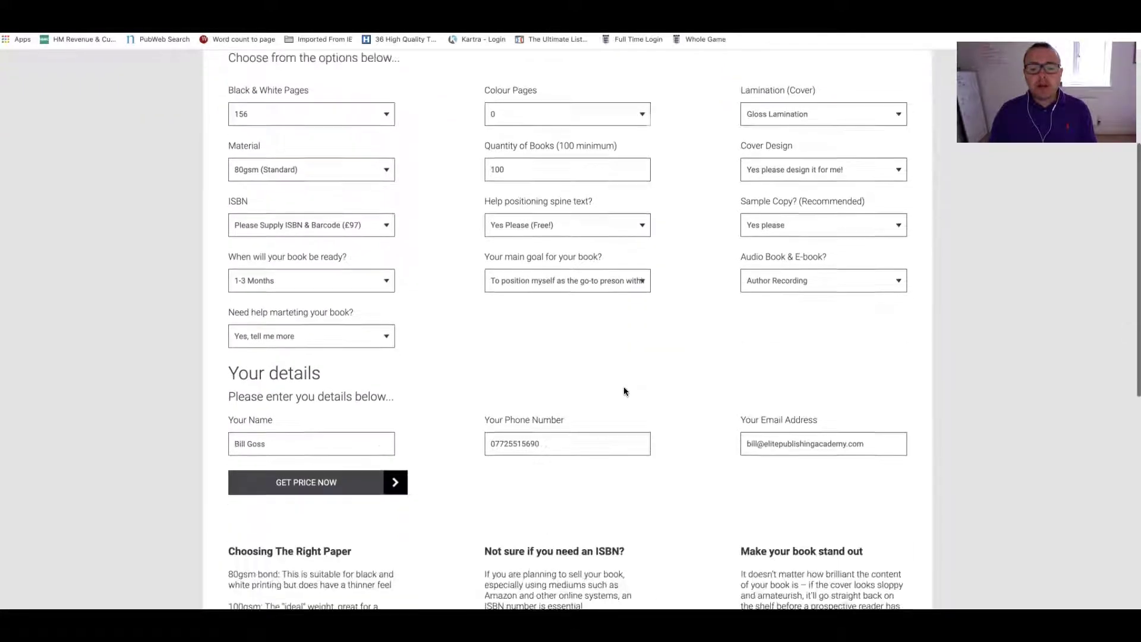
{"action": "scroll", "coordinate": [623, 391], "scroll_direction": "up", "scroll_amount": 1}
{"action": "scroll", "coordinate": [623, 390], "scroll_direction": "up", "scroll_amount": 3}
{"action": "scroll", "coordinate": [624, 387], "scroll_direction": "up", "scroll_amount": 1}
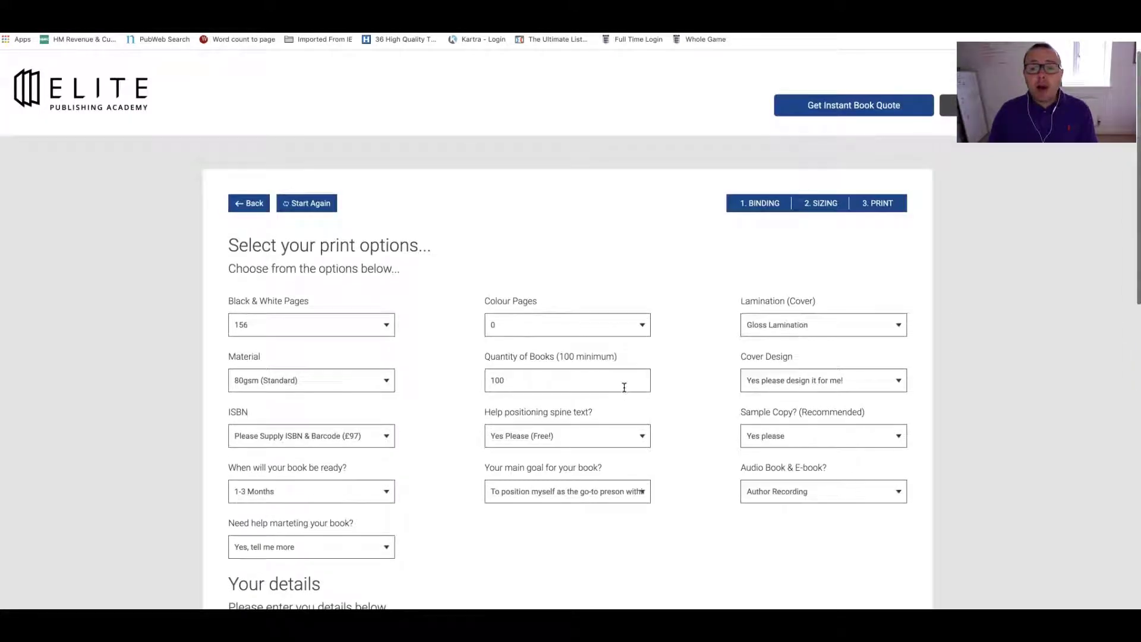
{"action": "scroll", "coordinate": [624, 401], "scroll_direction": "down", "scroll_amount": 1}
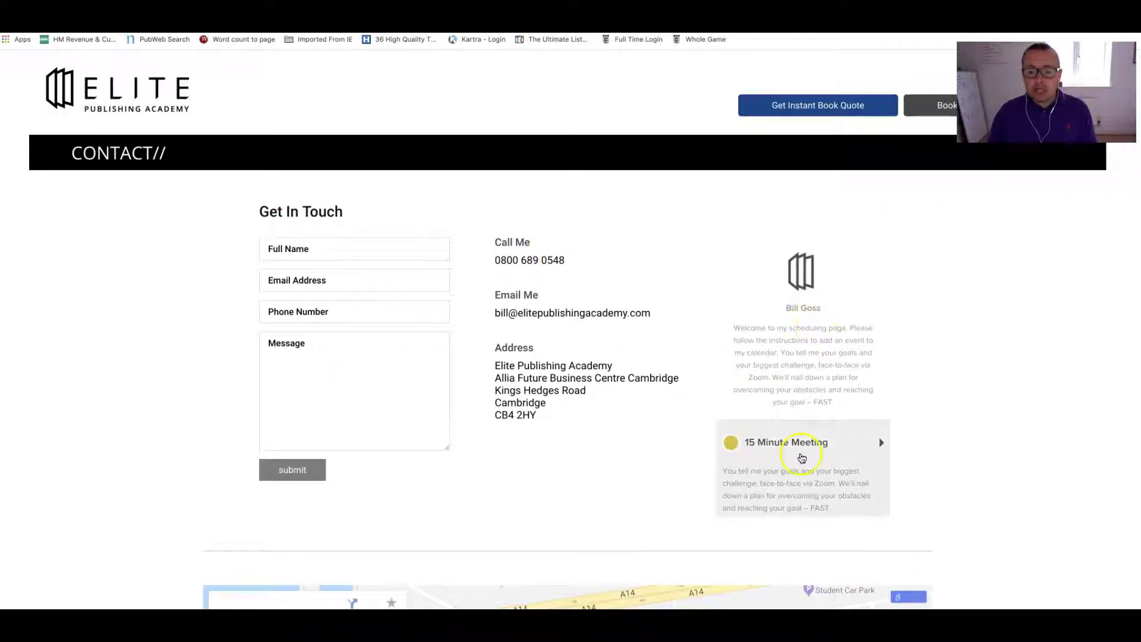
- Scroll the scheduler to see 15 Minute Meeting, Author Accelerator and 60 Minute Meeting options
{"action": "scroll", "coordinate": [824, 363], "scroll_direction": "down", "scroll_amount": 2}
{"action": "scroll", "coordinate": [824, 364], "scroll_direction": "up", "scroll_amount": 2}
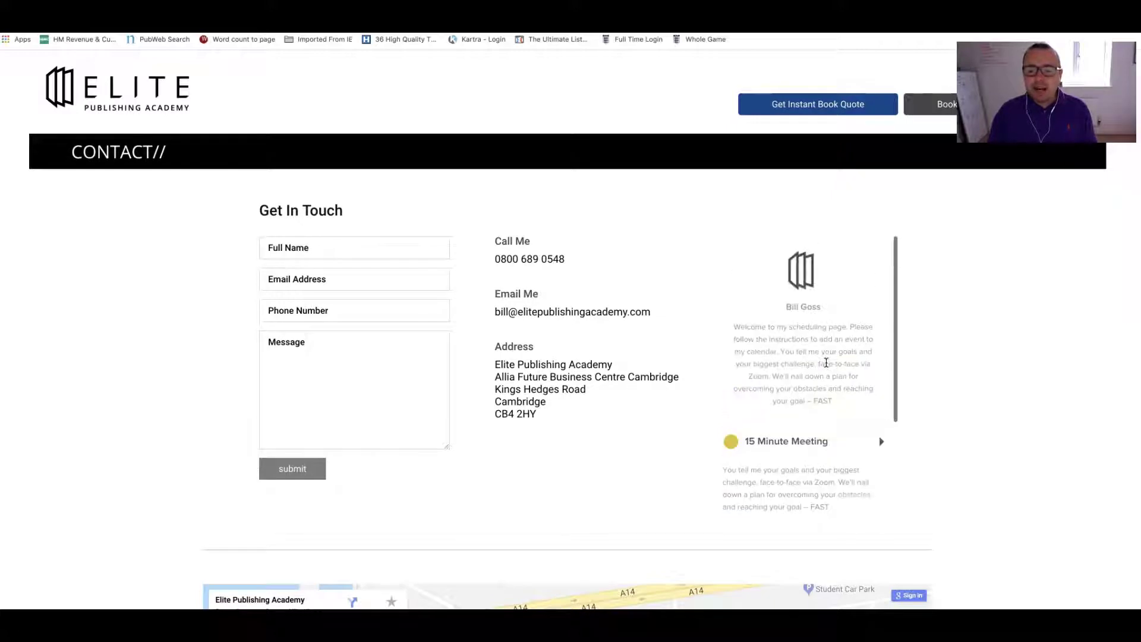
{"action": "scroll", "coordinate": [800, 452], "scroll_direction": "down", "scroll_amount": 2}
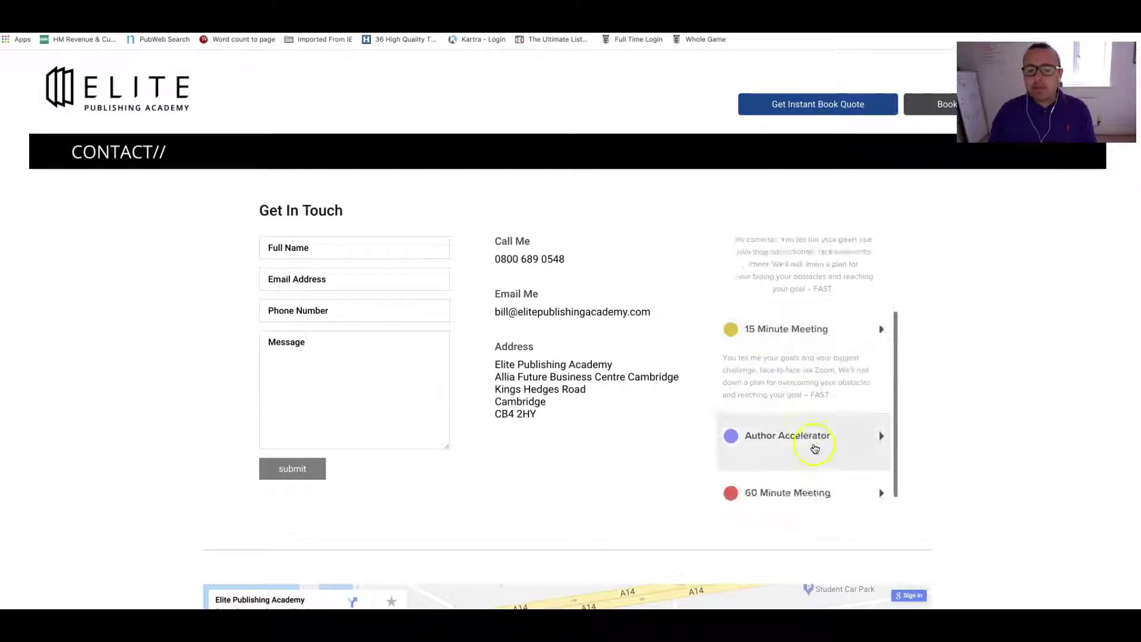
{"action": "scroll", "coordinate": [815, 447], "scroll_direction": "down", "scroll_amount": 1}
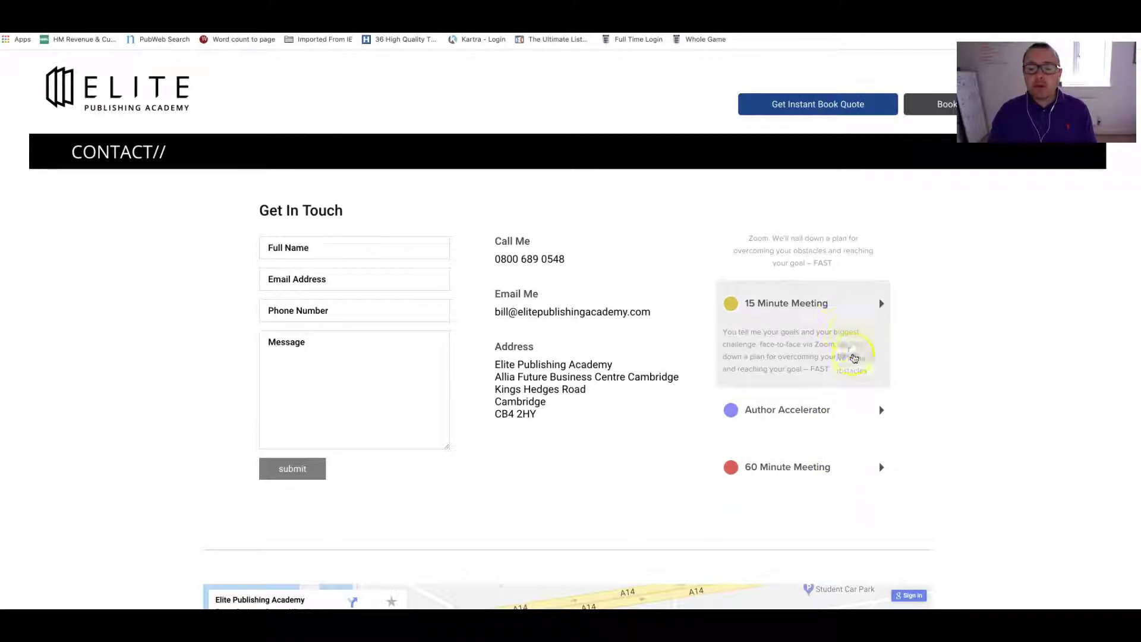
- Choose the Author Accelerator consultation and pick Wednesday, August 21, 2019 in the calendar
{"action": "left_click", "coordinate": [856, 412]}
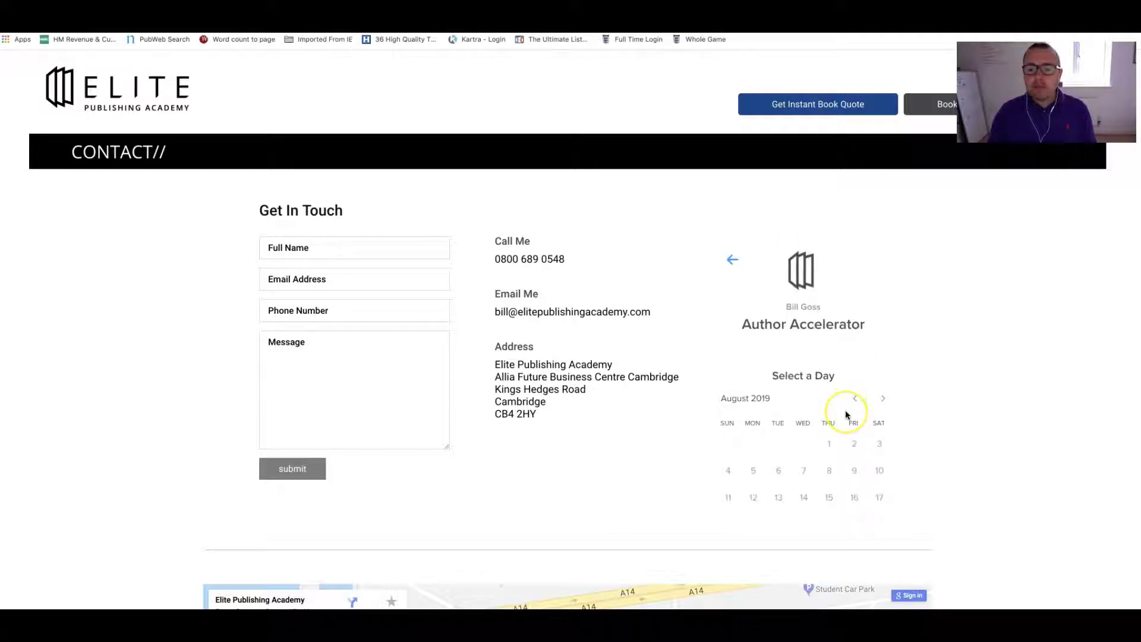
{"action": "scroll", "coordinate": [846, 414], "scroll_direction": "down", "scroll_amount": 2}
{"action": "scroll", "coordinate": [847, 414], "scroll_direction": "down", "scroll_amount": 2}
{"action": "scroll", "coordinate": [846, 414], "scroll_direction": "down", "scroll_amount": 1}
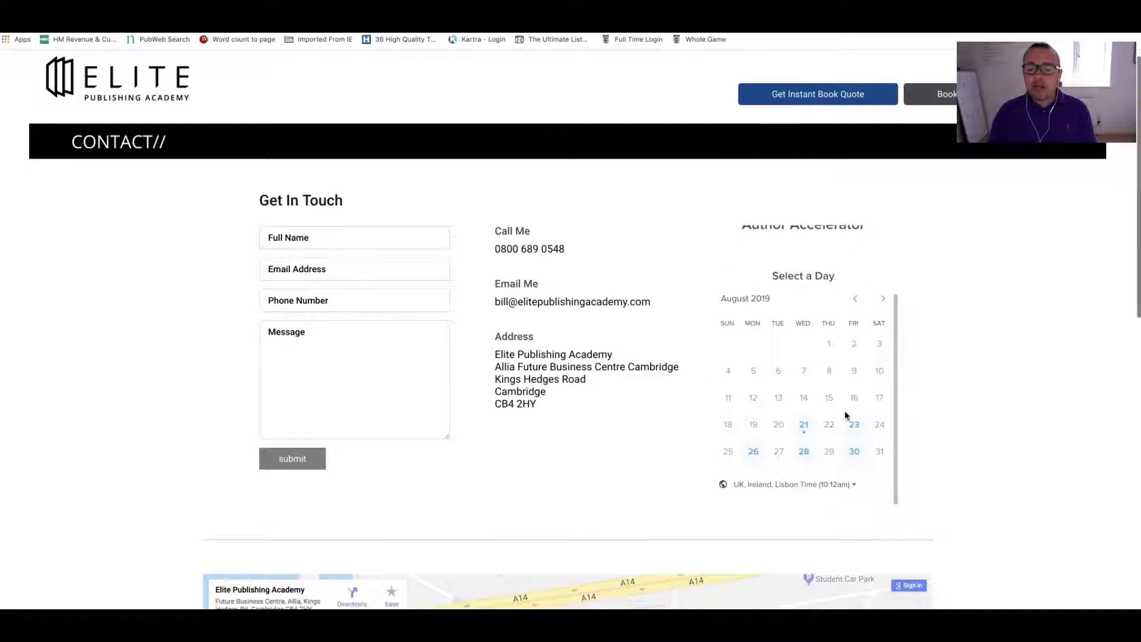
{"action": "left_click", "coordinate": [805, 426]}
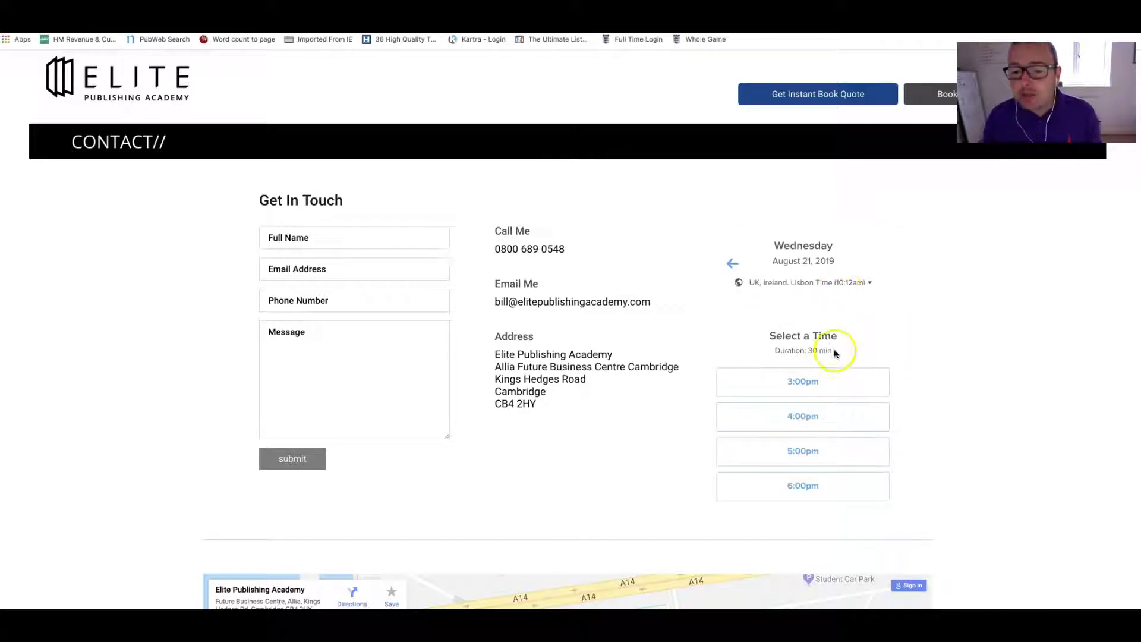
- Confirm the 4:00pm 30-minute slot and scroll through the booking questions form
{"action": "scroll", "coordinate": [828, 408], "scroll_direction": "down", "scroll_amount": 1}
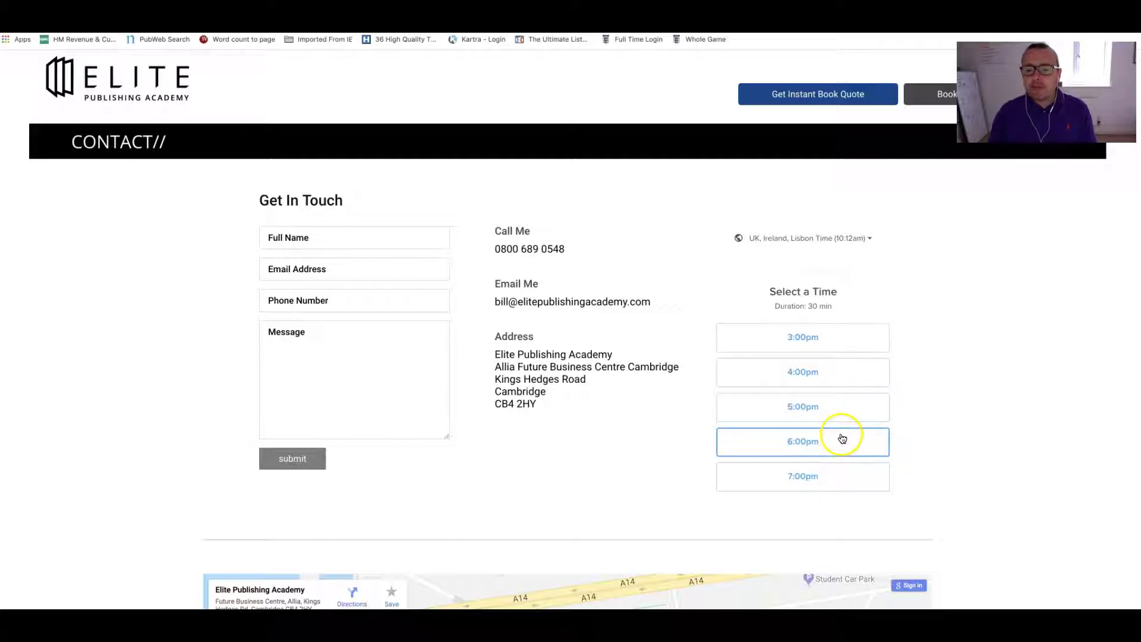
{"action": "left_click", "coordinate": [823, 371]}
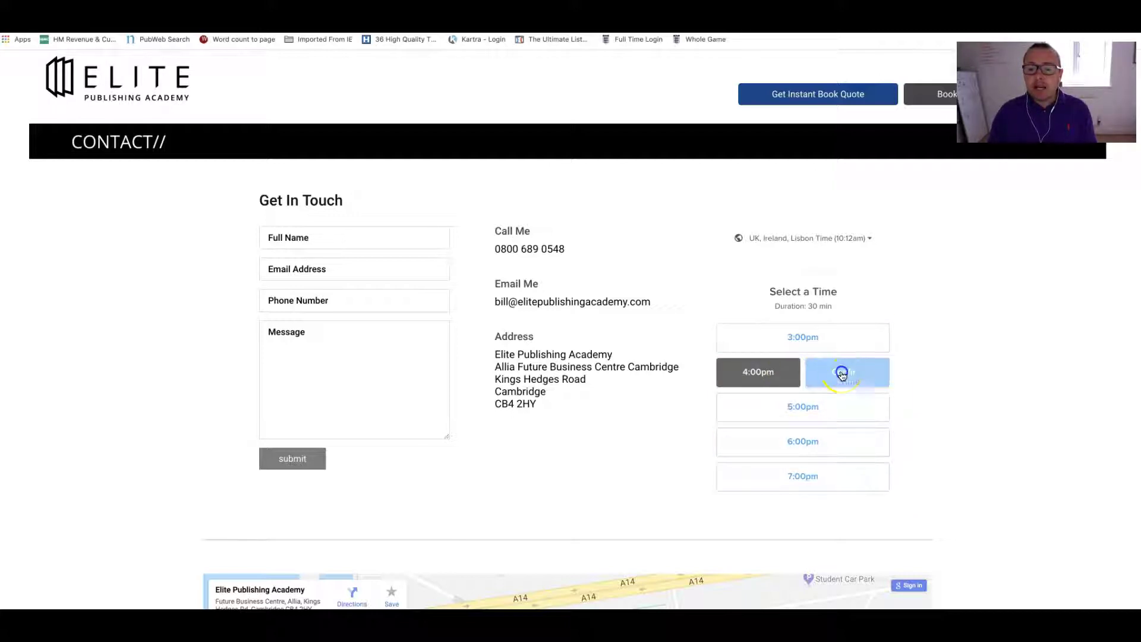
{"action": "left_click", "coordinate": [842, 372]}
{"action": "scroll", "coordinate": [836, 410], "scroll_direction": "down", "scroll_amount": 1}
{"action": "scroll", "coordinate": [836, 410], "scroll_direction": "down", "scroll_amount": 2}
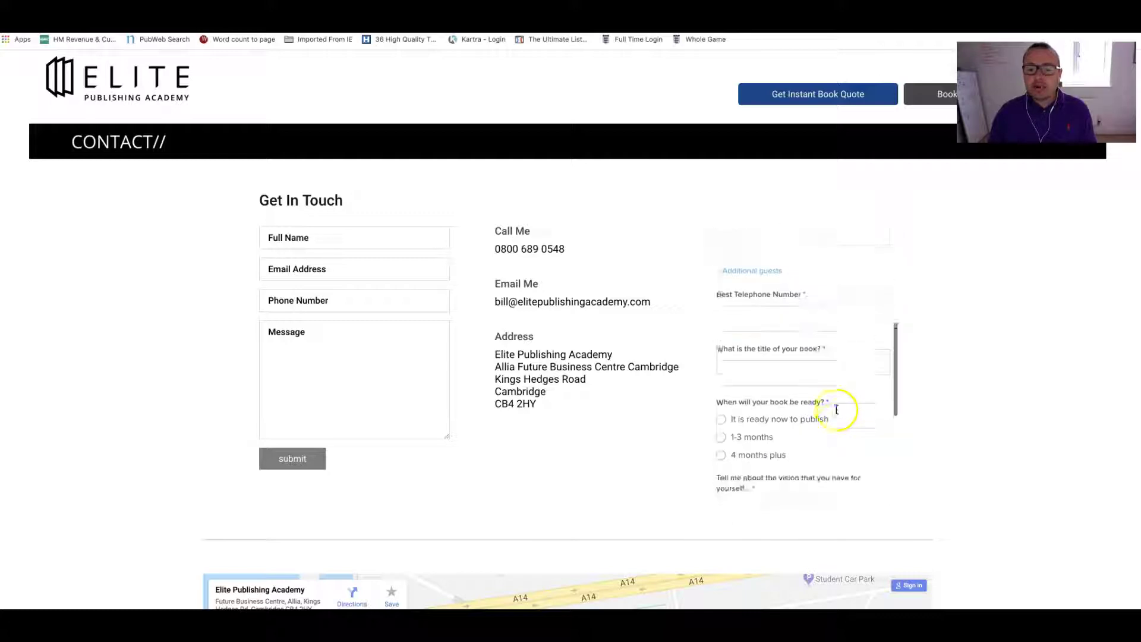
{"action": "scroll", "coordinate": [836, 411], "scroll_direction": "down", "scroll_amount": 2}
{"action": "scroll", "coordinate": [786, 451], "scroll_direction": "down", "scroll_amount": 2}
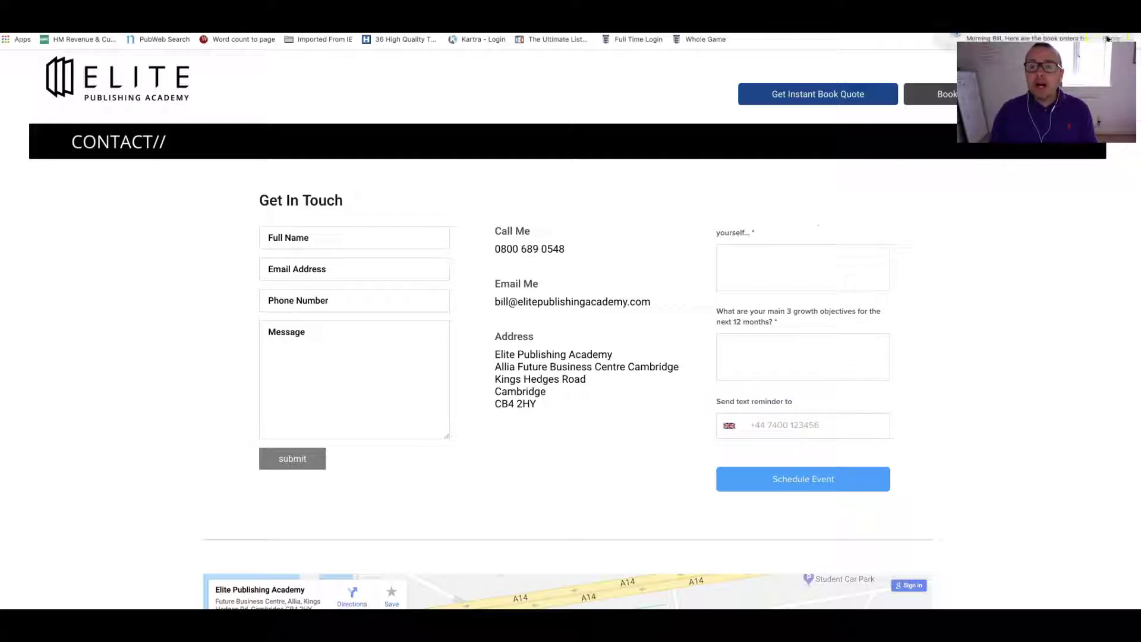
{"action": "scroll", "coordinate": [927, 66], "scroll_direction": "down", "scroll_amount": 1}
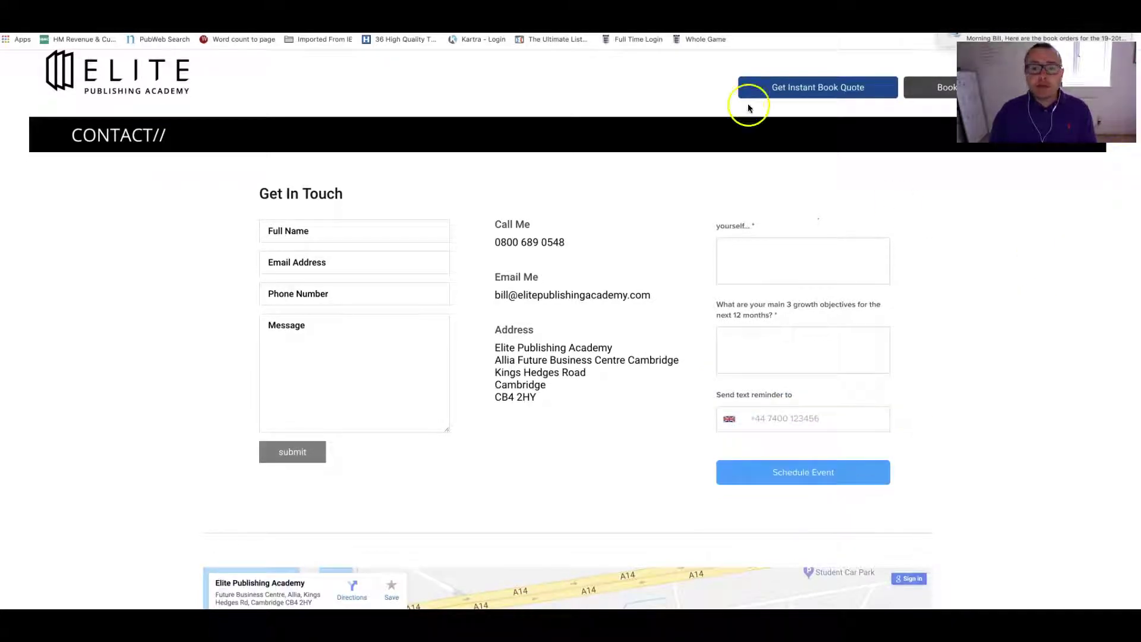